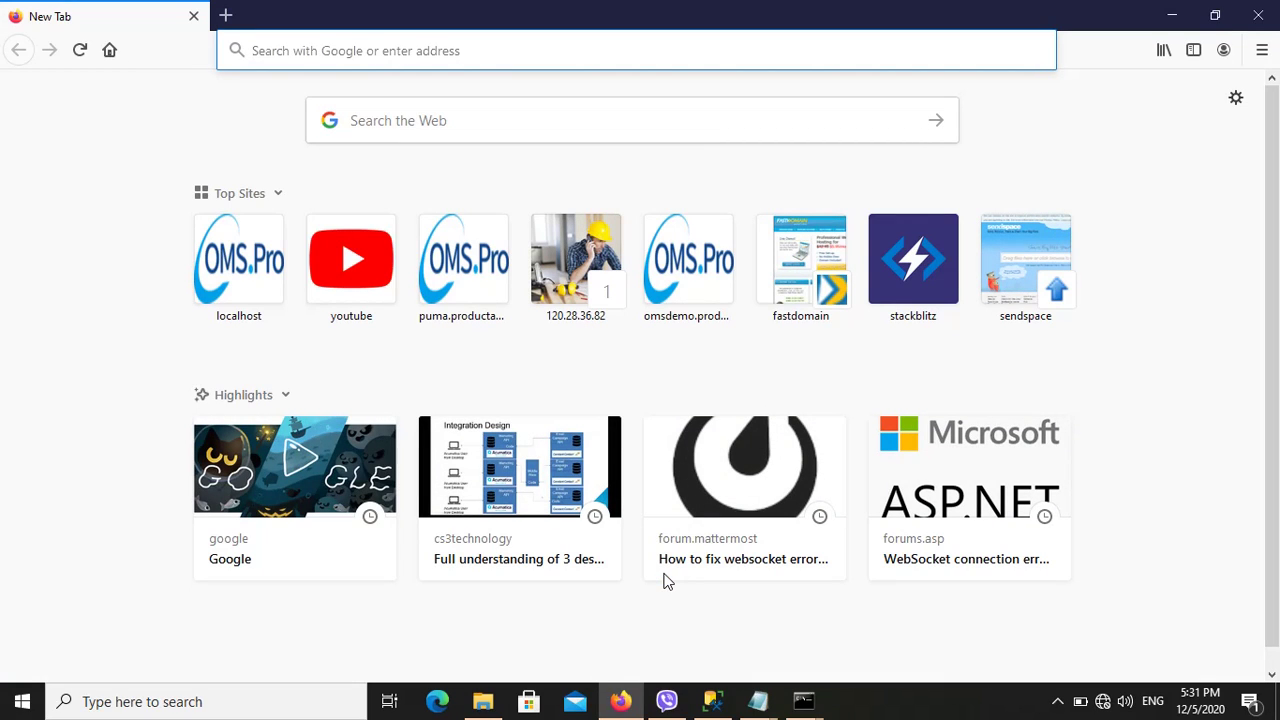
pyautogui.click(278, 53)
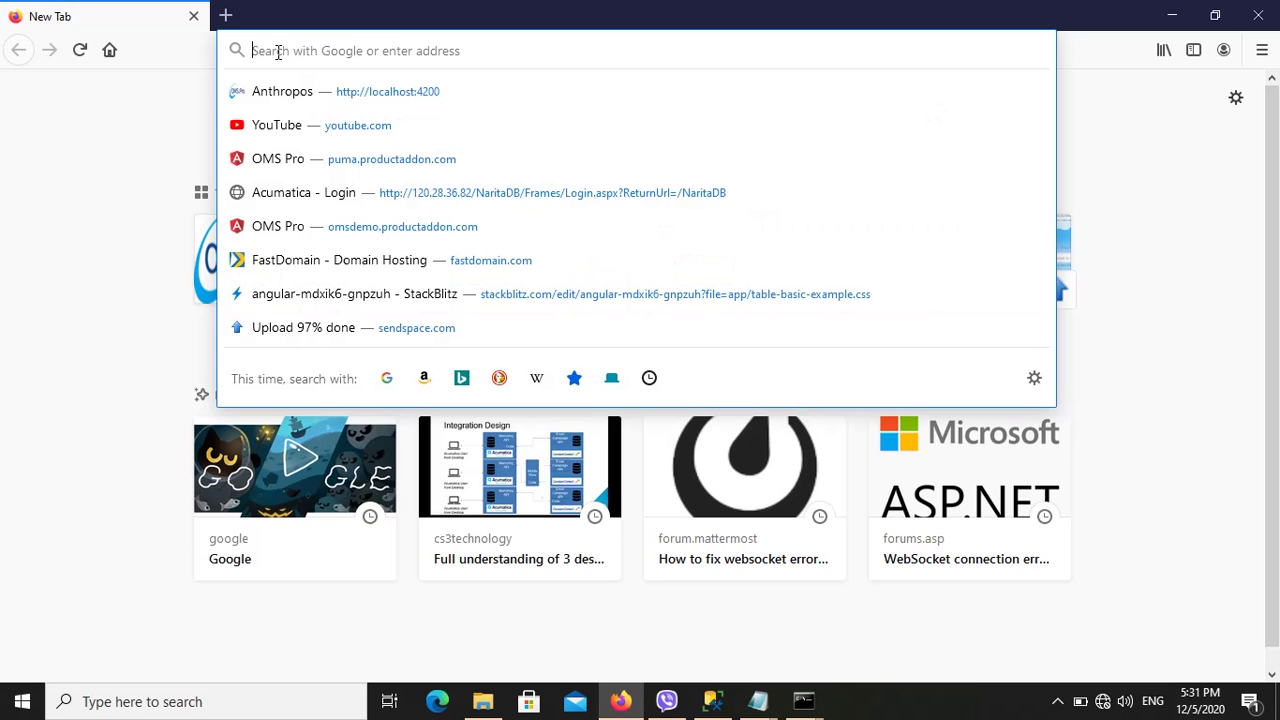
pyautogui.write('ht')
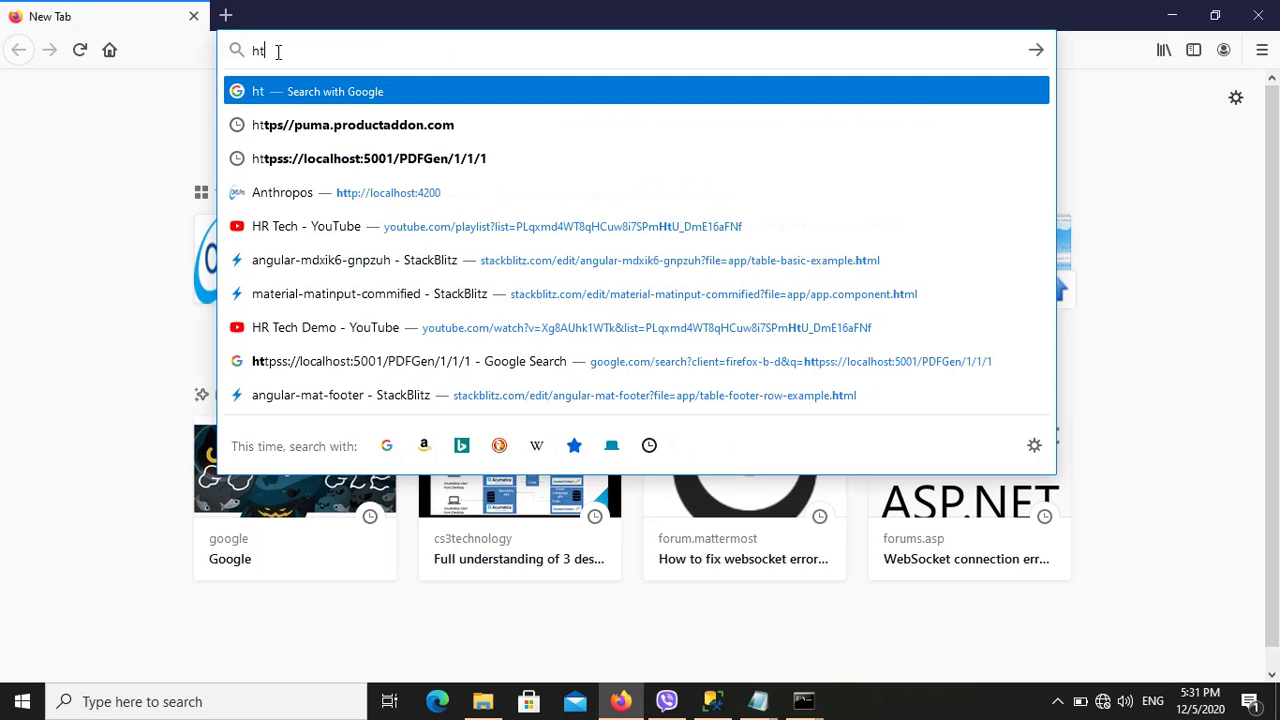
pyautogui.write('t')
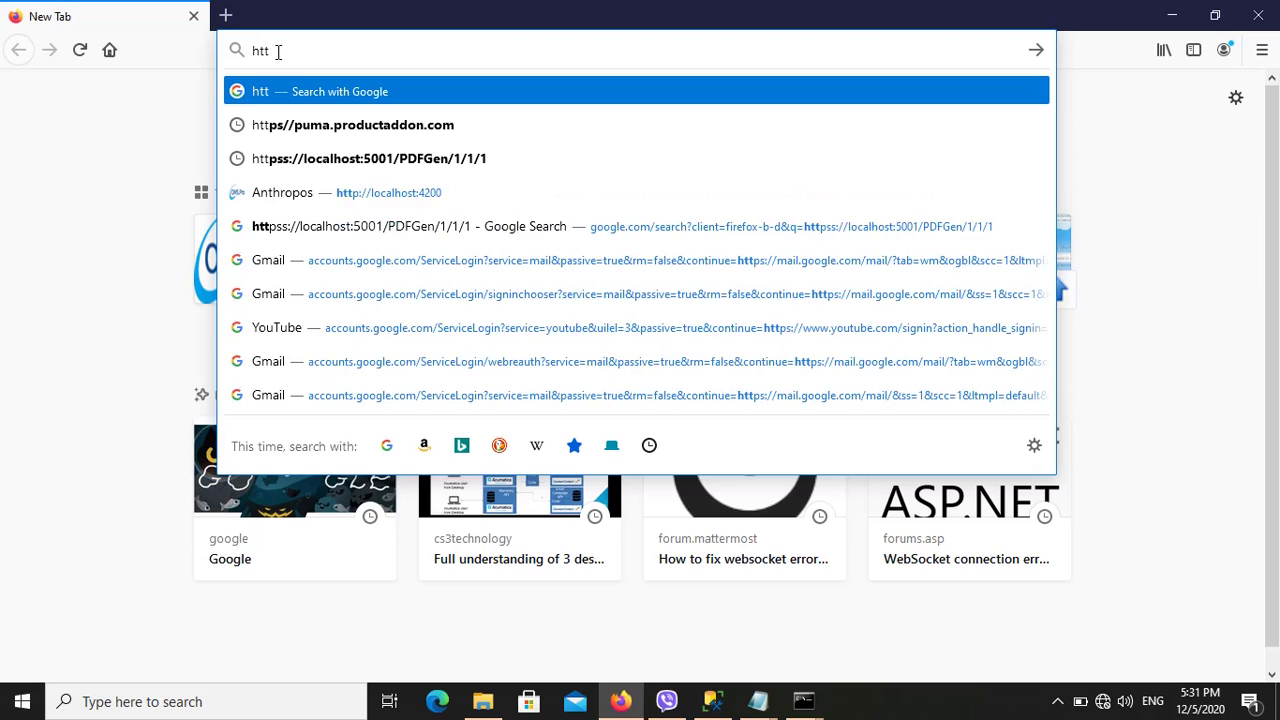
pyautogui.write('p')
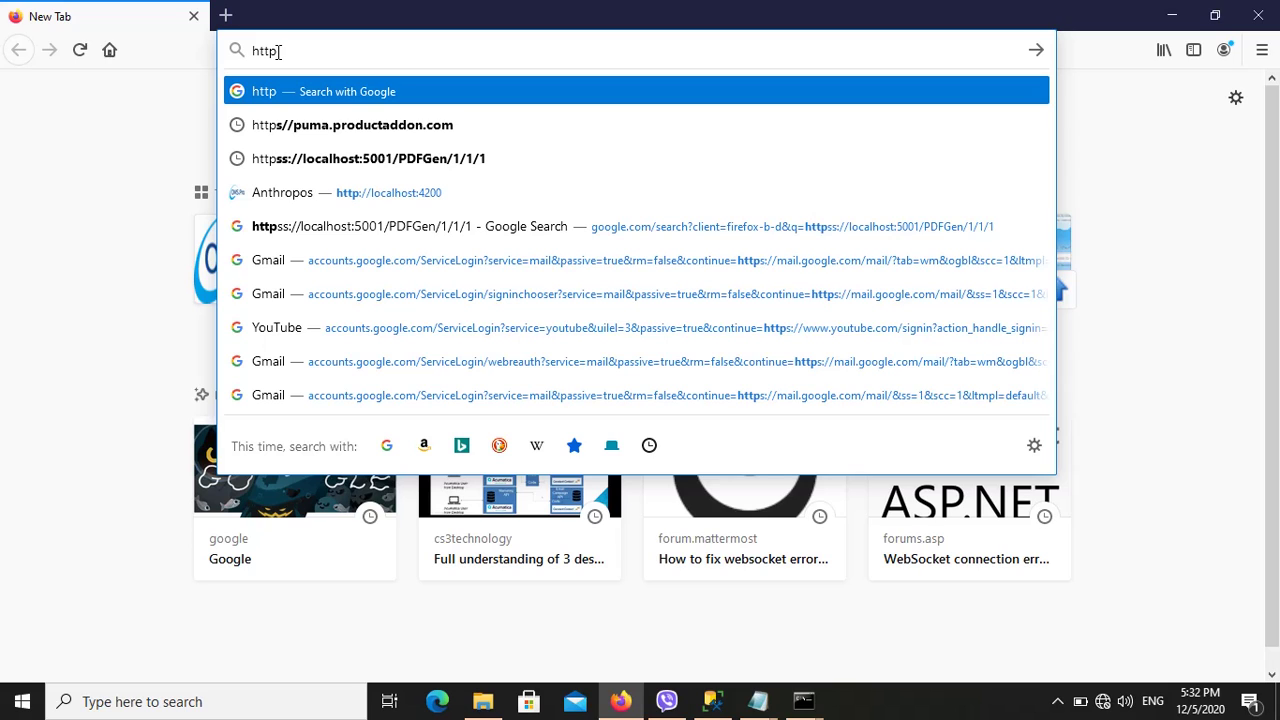
pyautogui.write(':')
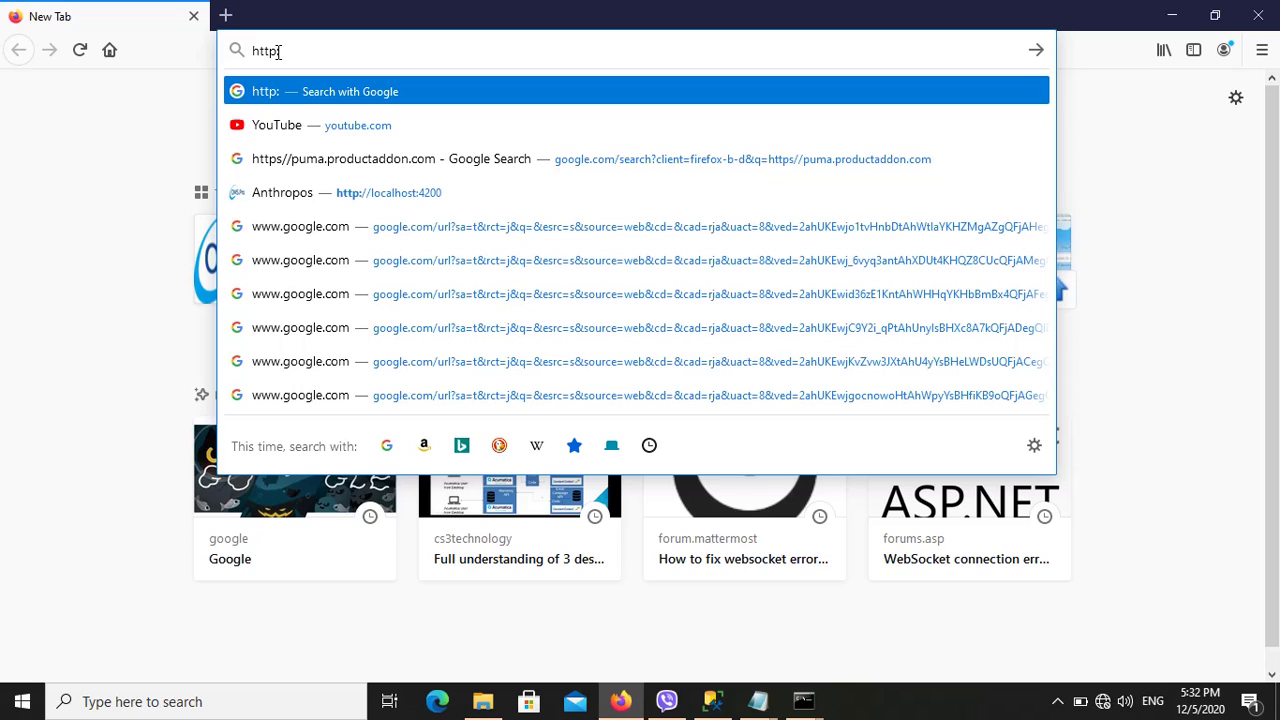
pyautogui.write('//')
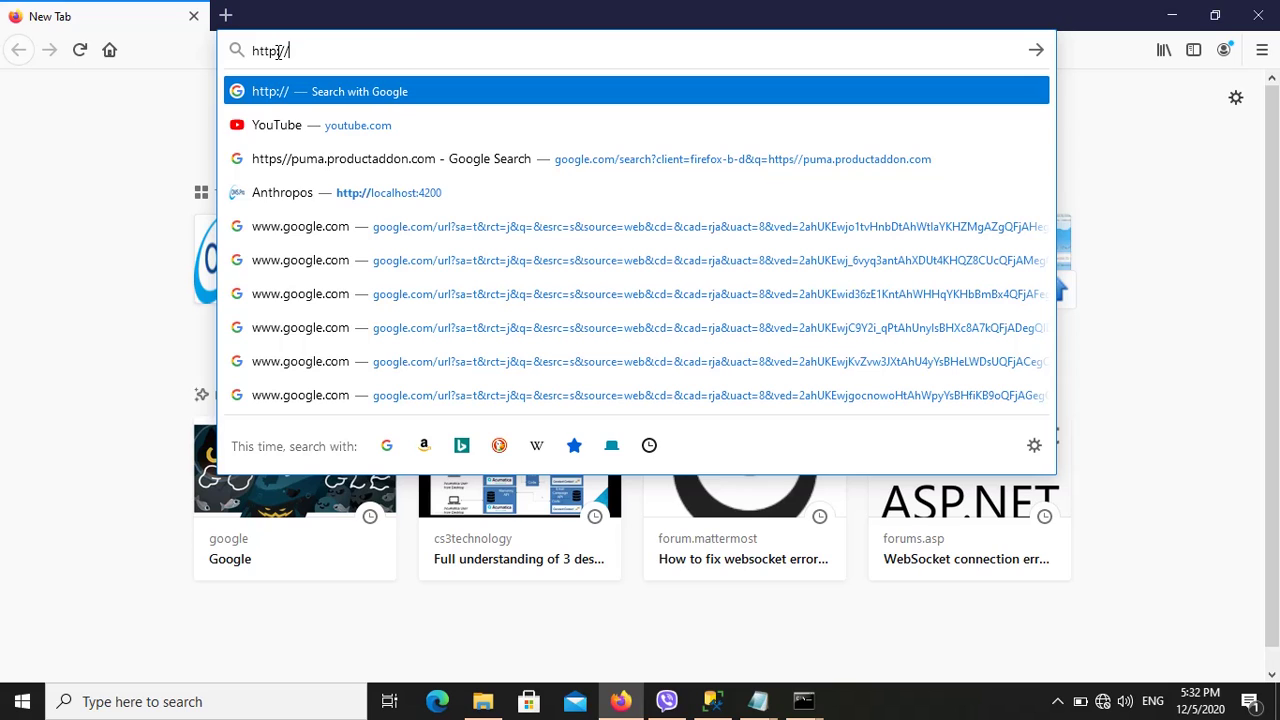
pyautogui.write('localhost:4200/')
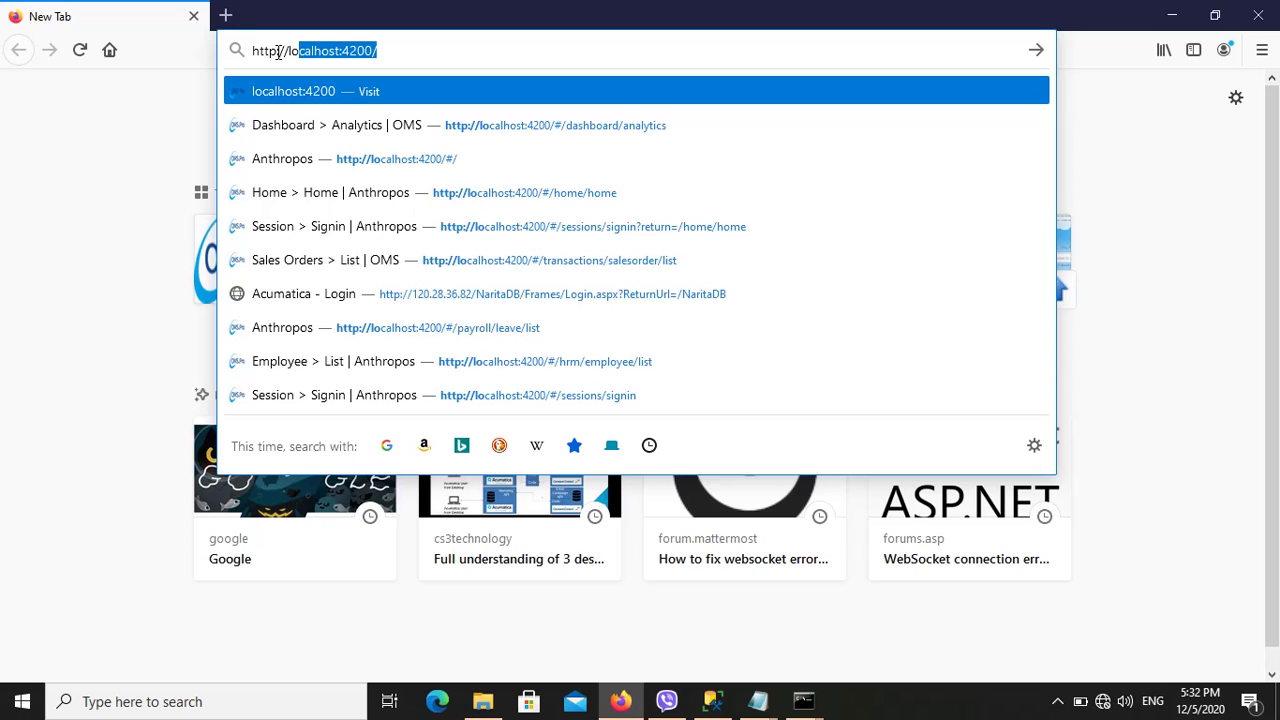
pyautogui.click(350, 52)
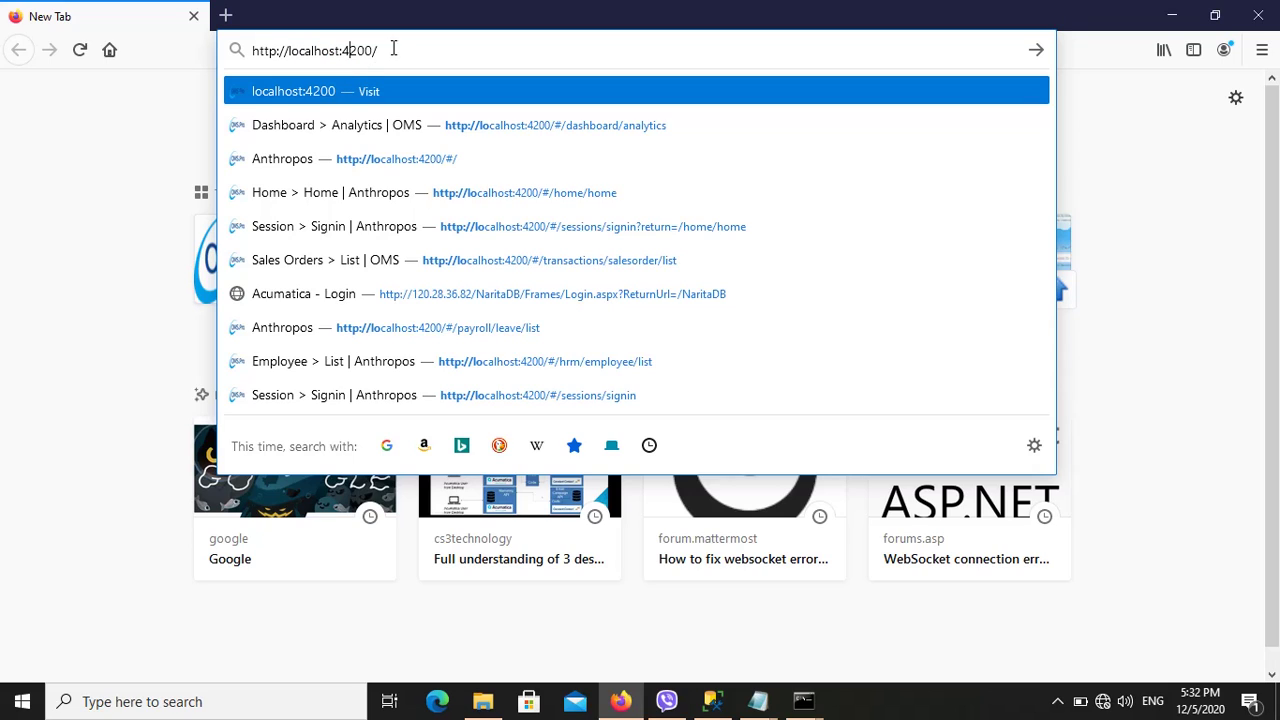
pyautogui.click(393, 52)
pyautogui.press('Return')
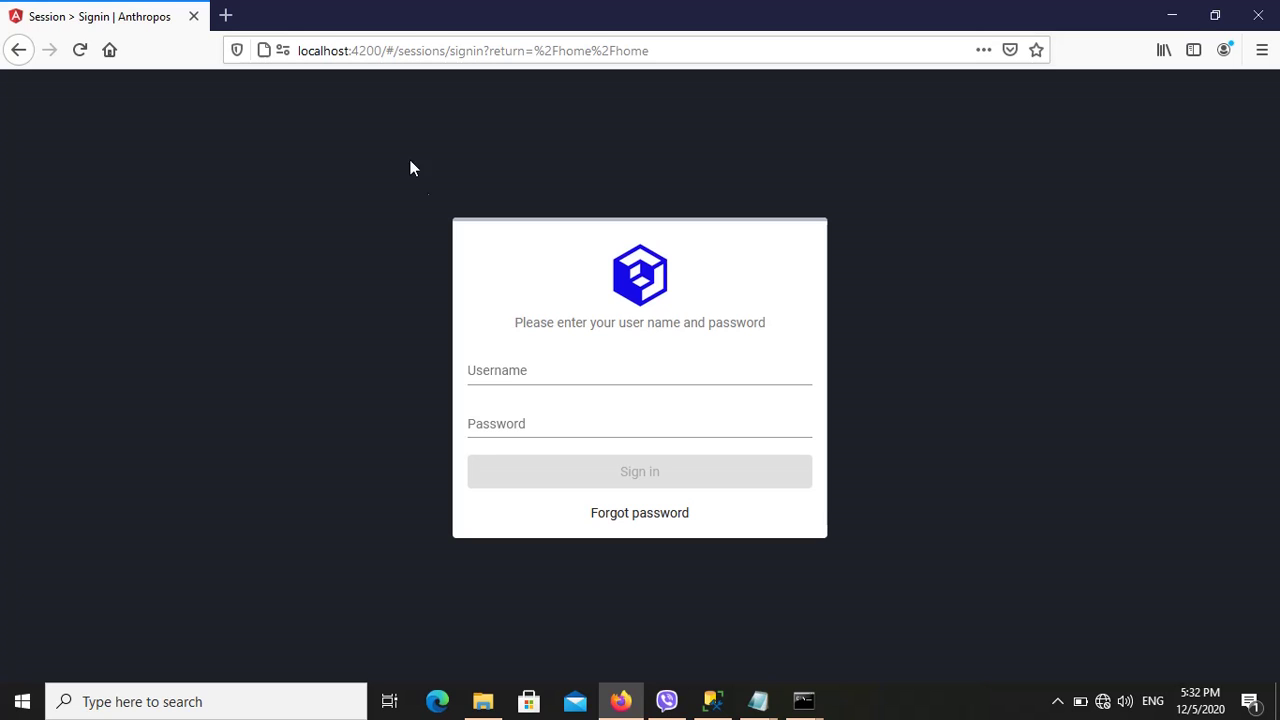
# - Sign in with the account's username and password, and decline to save the login in the browser
pyautogui.click(519, 370)
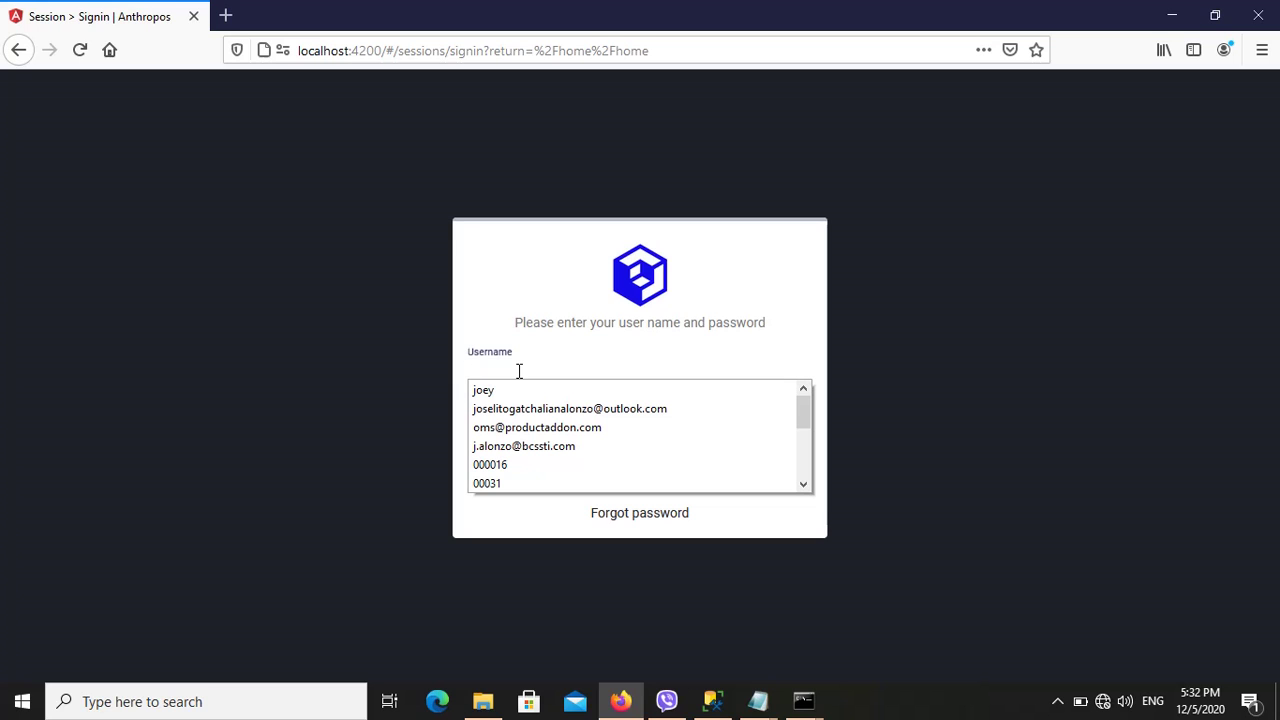
pyautogui.write('kim')
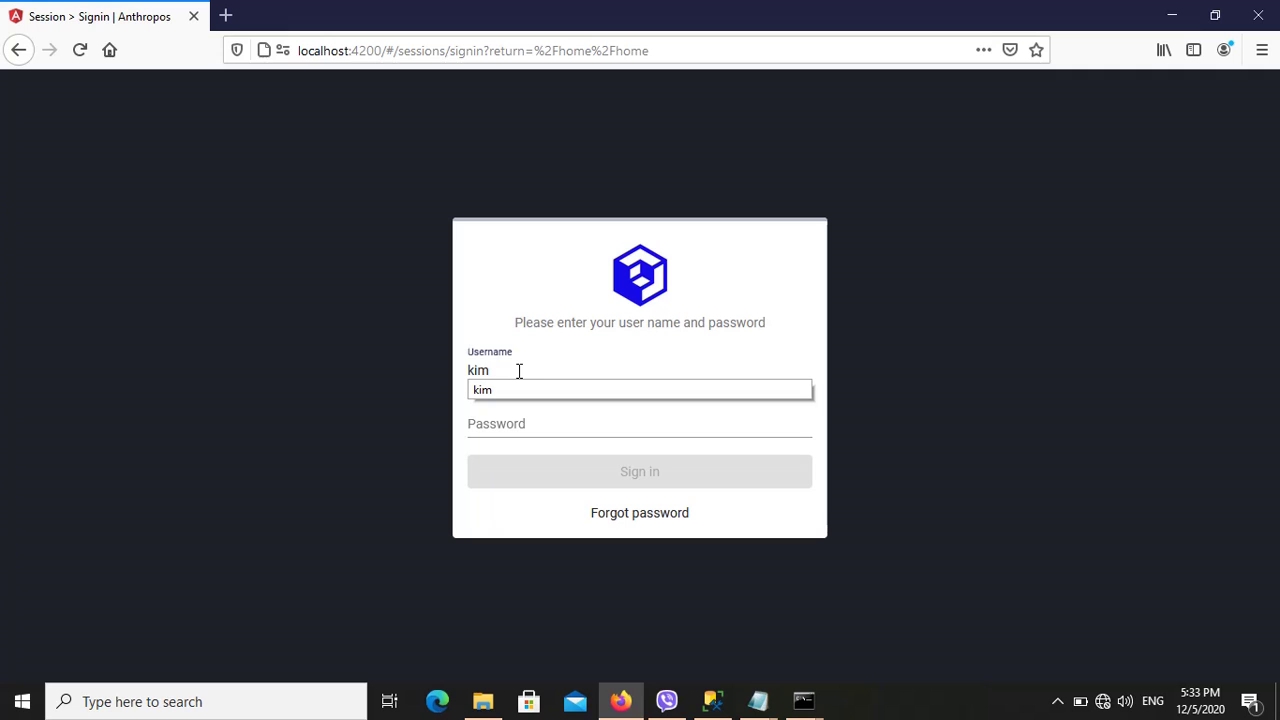
pyautogui.click(502, 431)
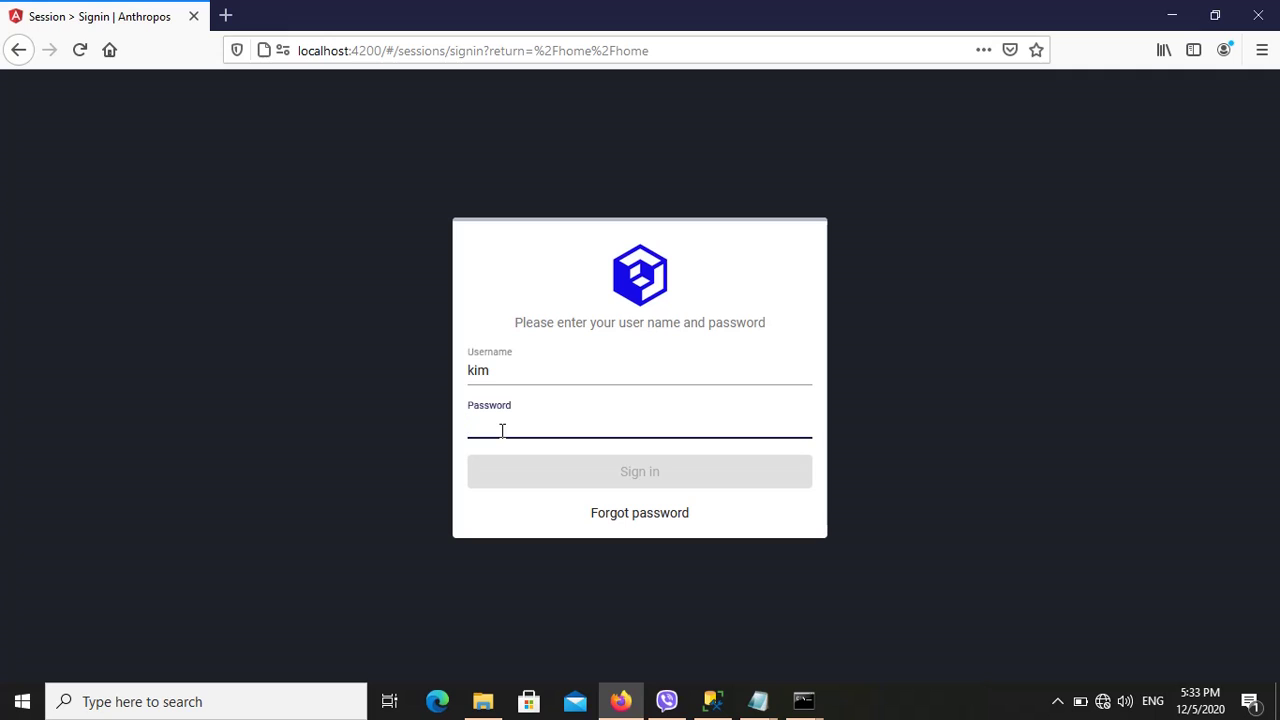
pyautogui.hotkey('ctrl', 'v')
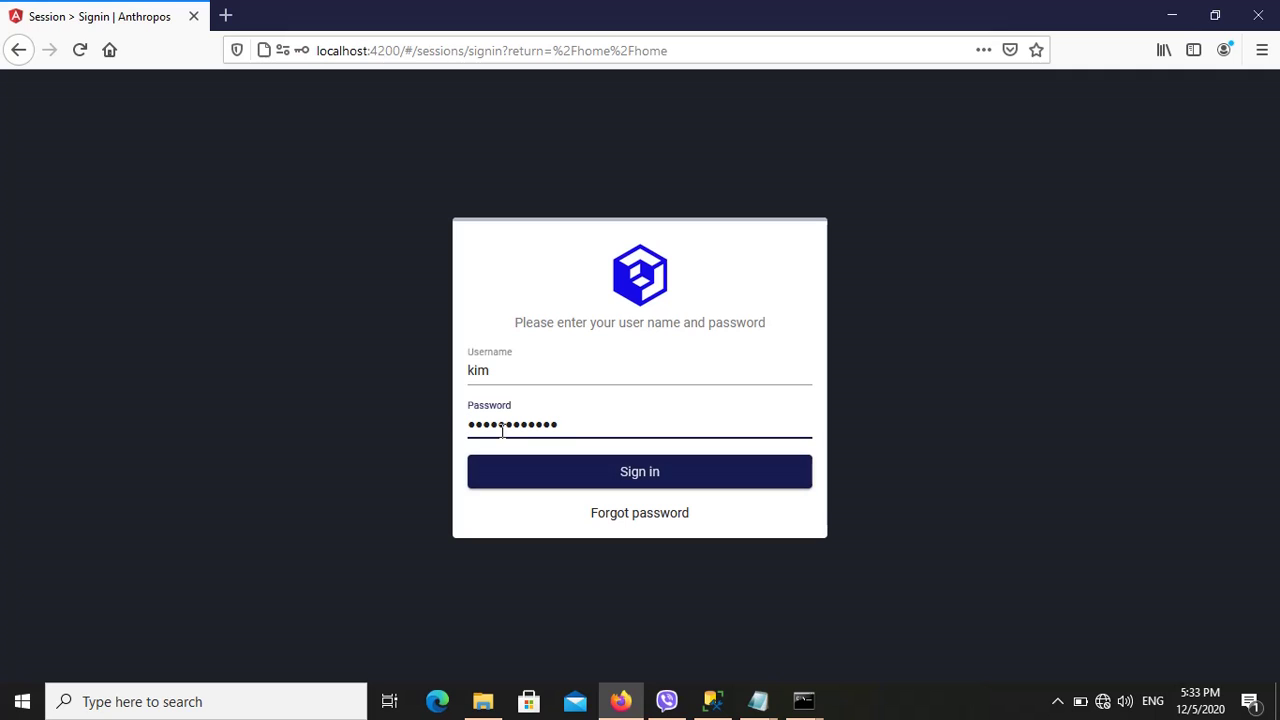
pyautogui.click(664, 480)
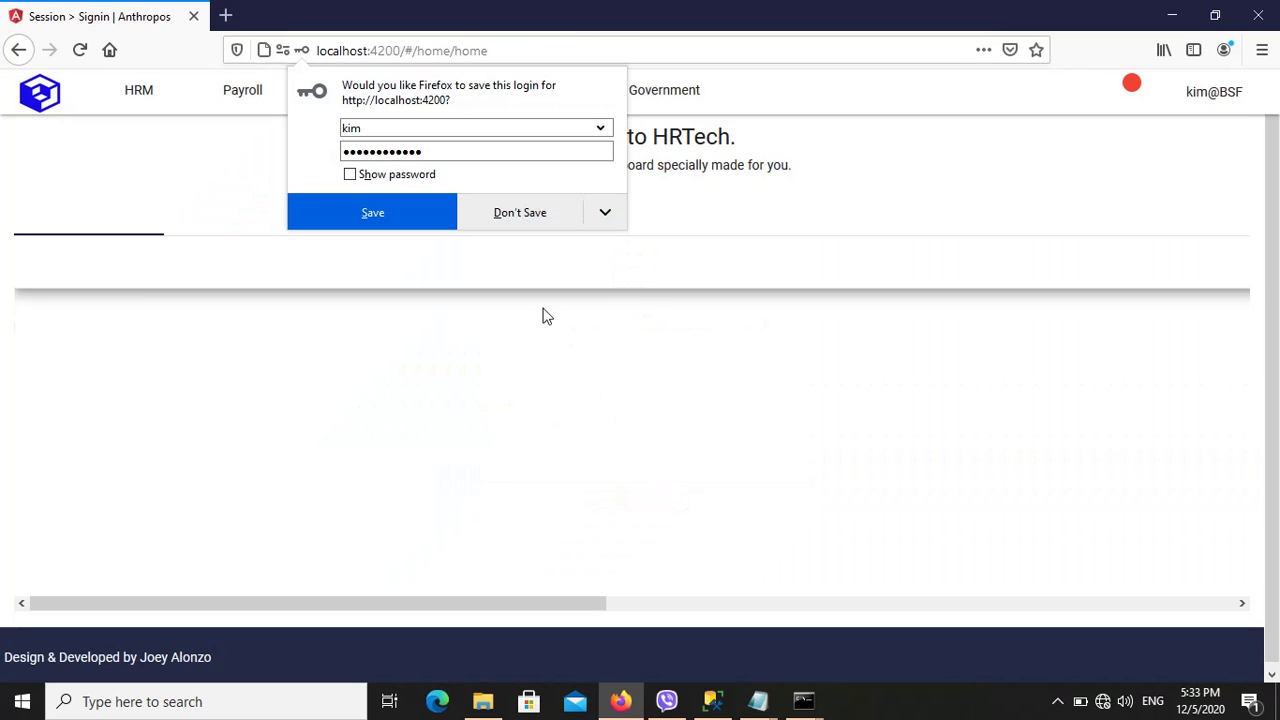
pyautogui.click(512, 218)
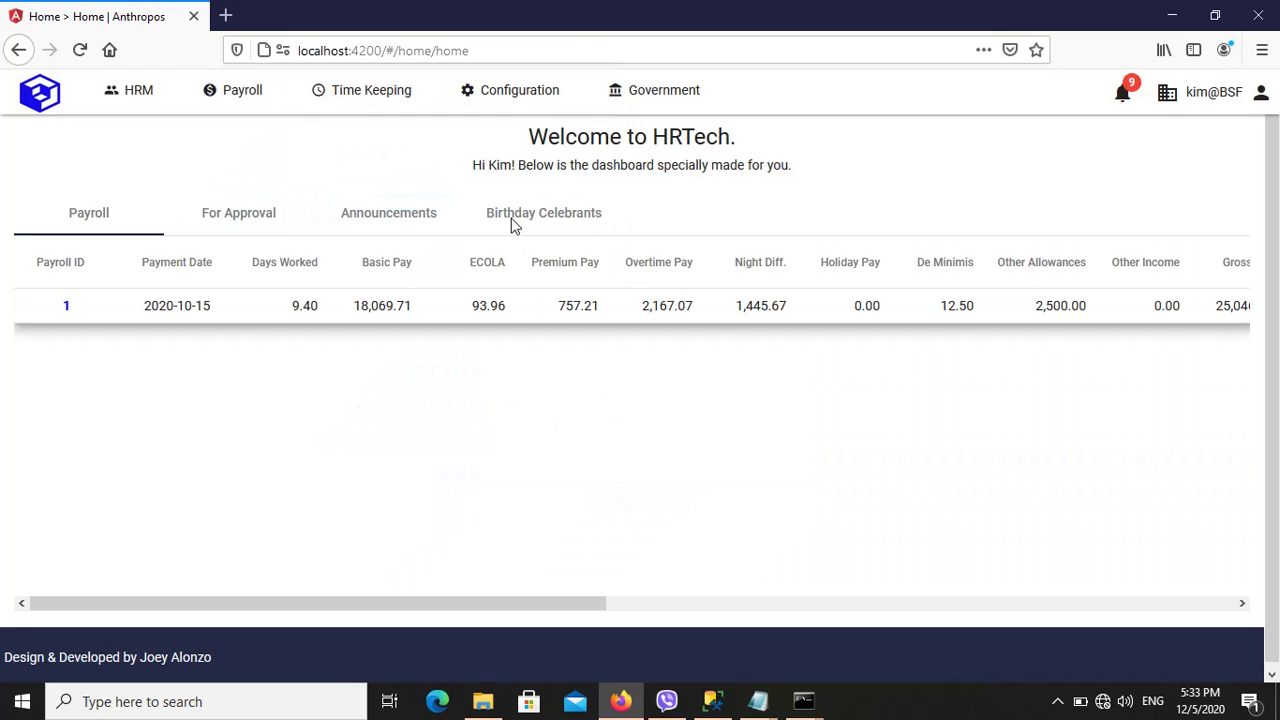
# - View the PDF for payroll ID 1 and look through the dashboard's approvals, announcements and birthday celebrants
pyautogui.click(66, 308)
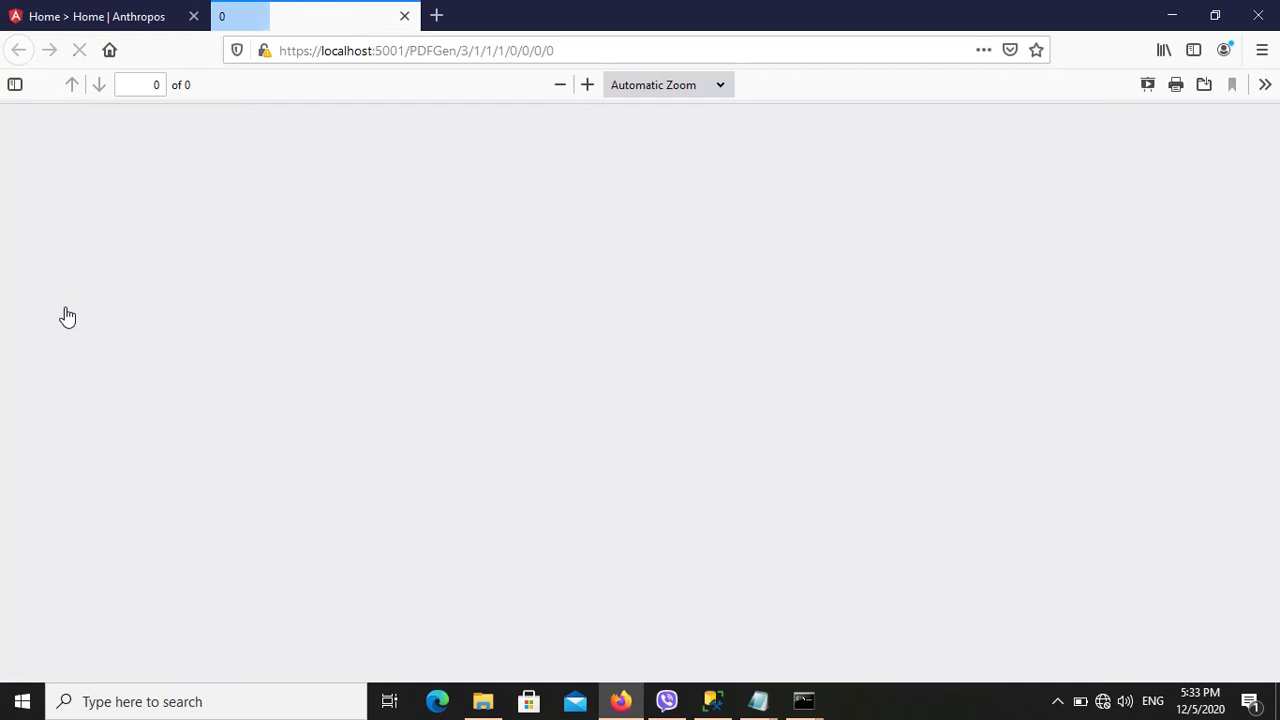
pyautogui.click(404, 16)
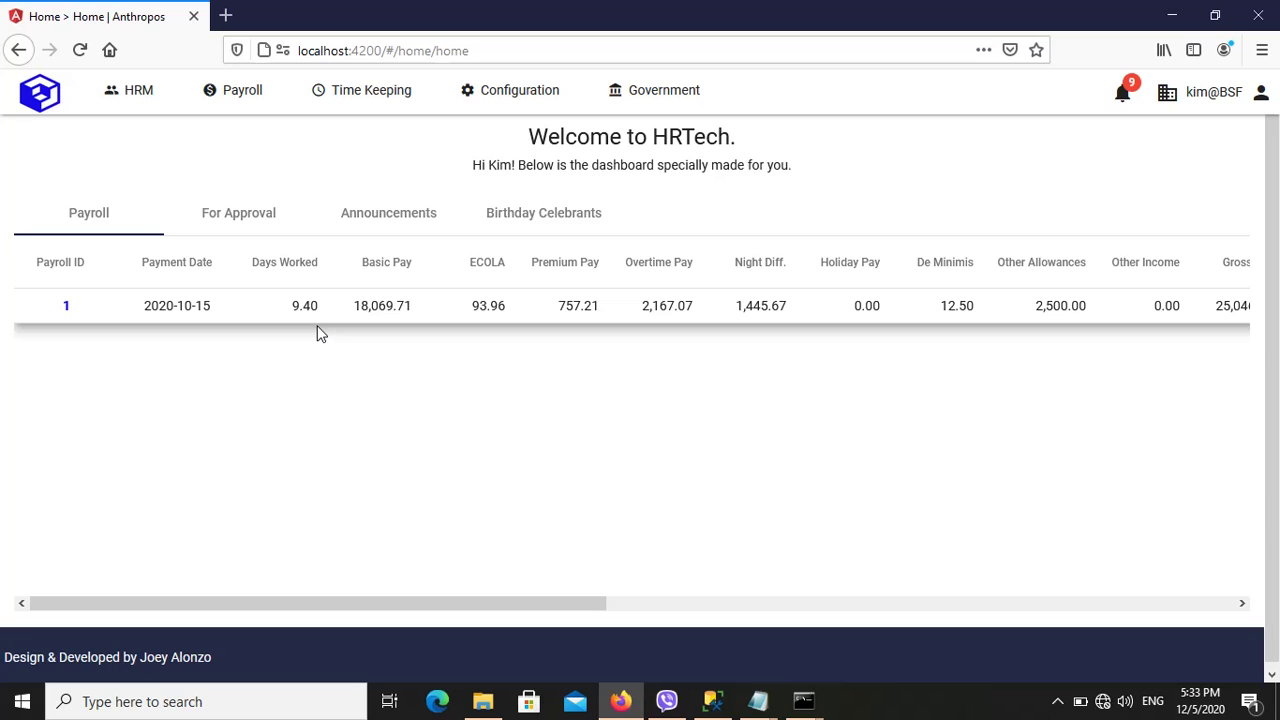
pyautogui.click(236, 228)
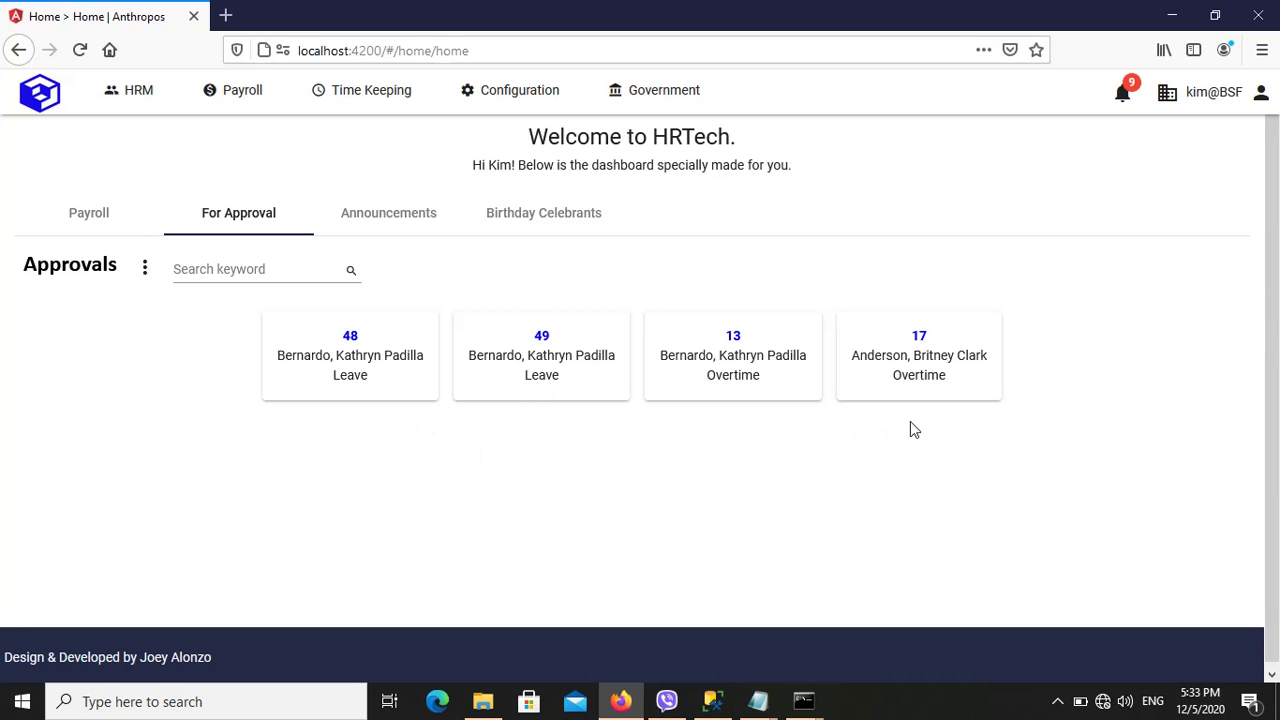
pyautogui.click(397, 224)
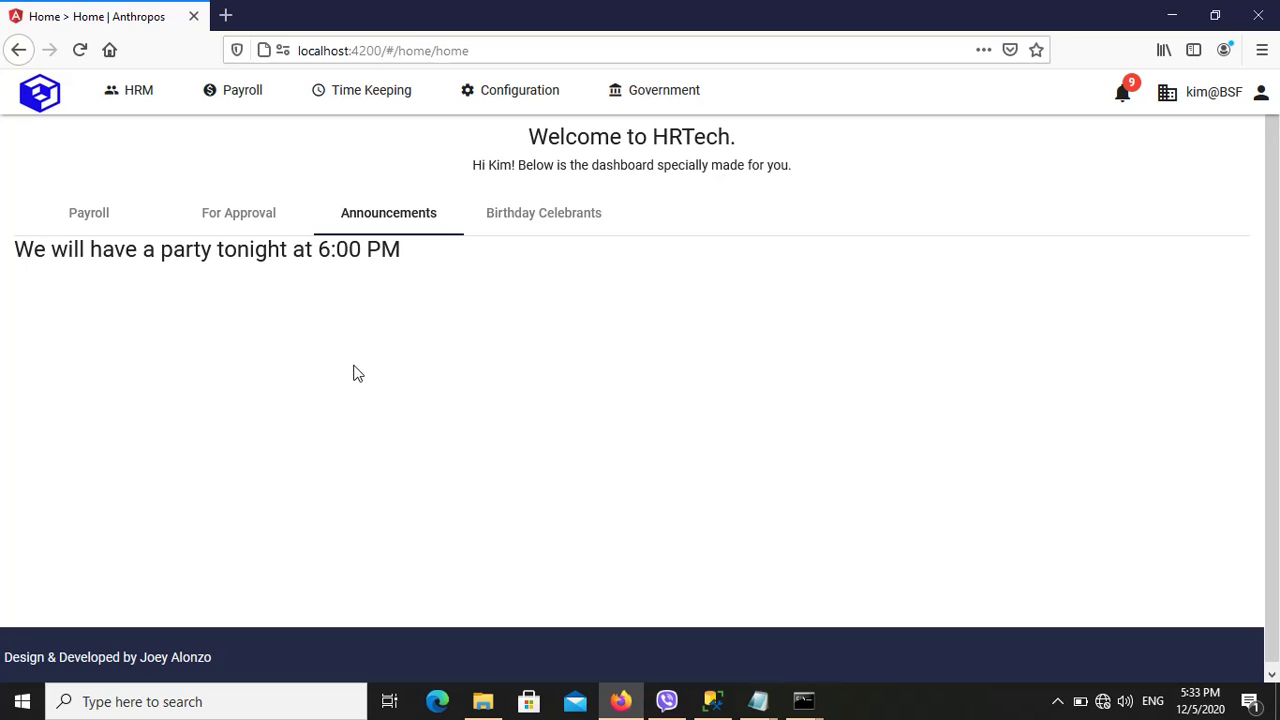
pyautogui.click(544, 231)
pyautogui.click(249, 226)
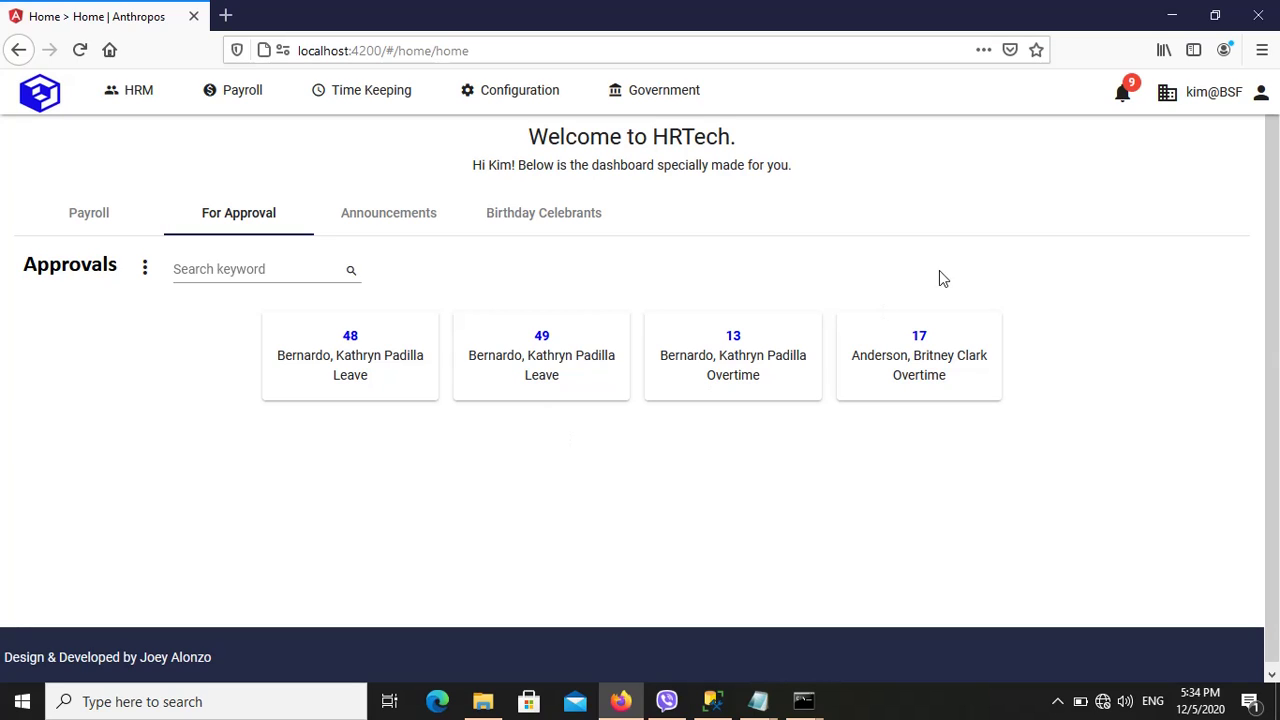
# - View the notifications and the list of available companies, keeping the current company selected
pyautogui.click(1124, 95)
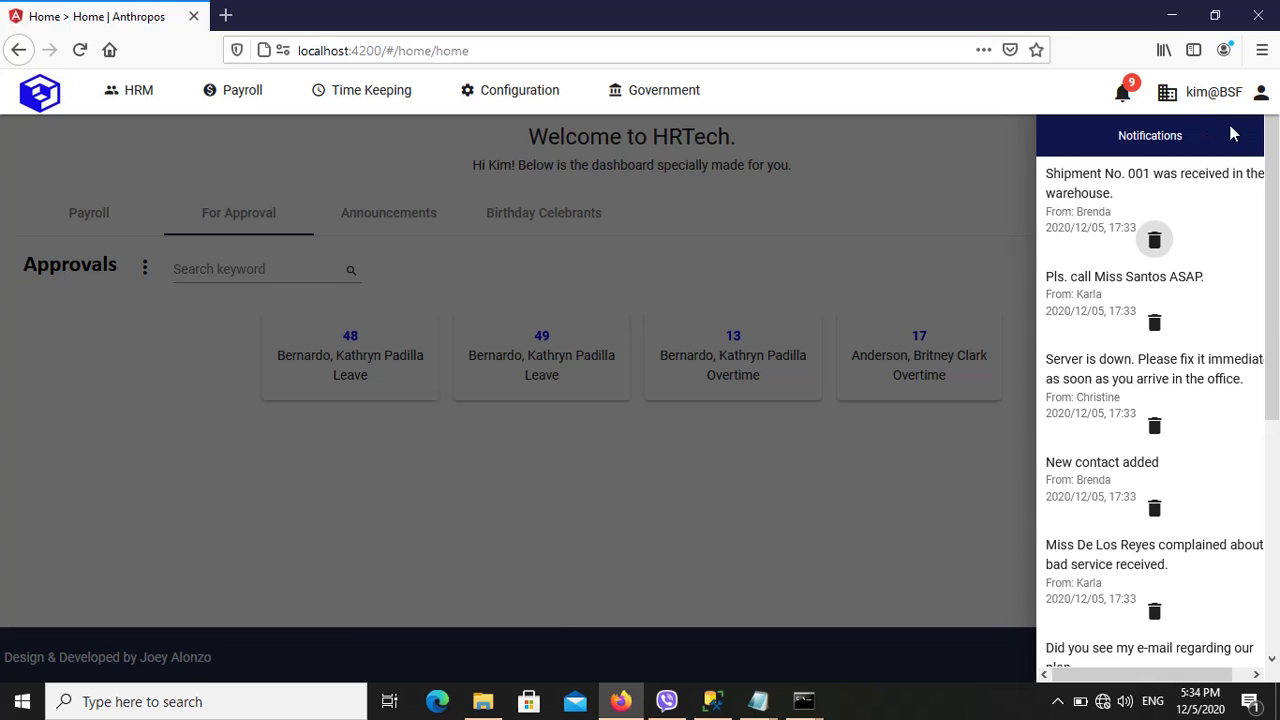
pyautogui.click(1126, 94)
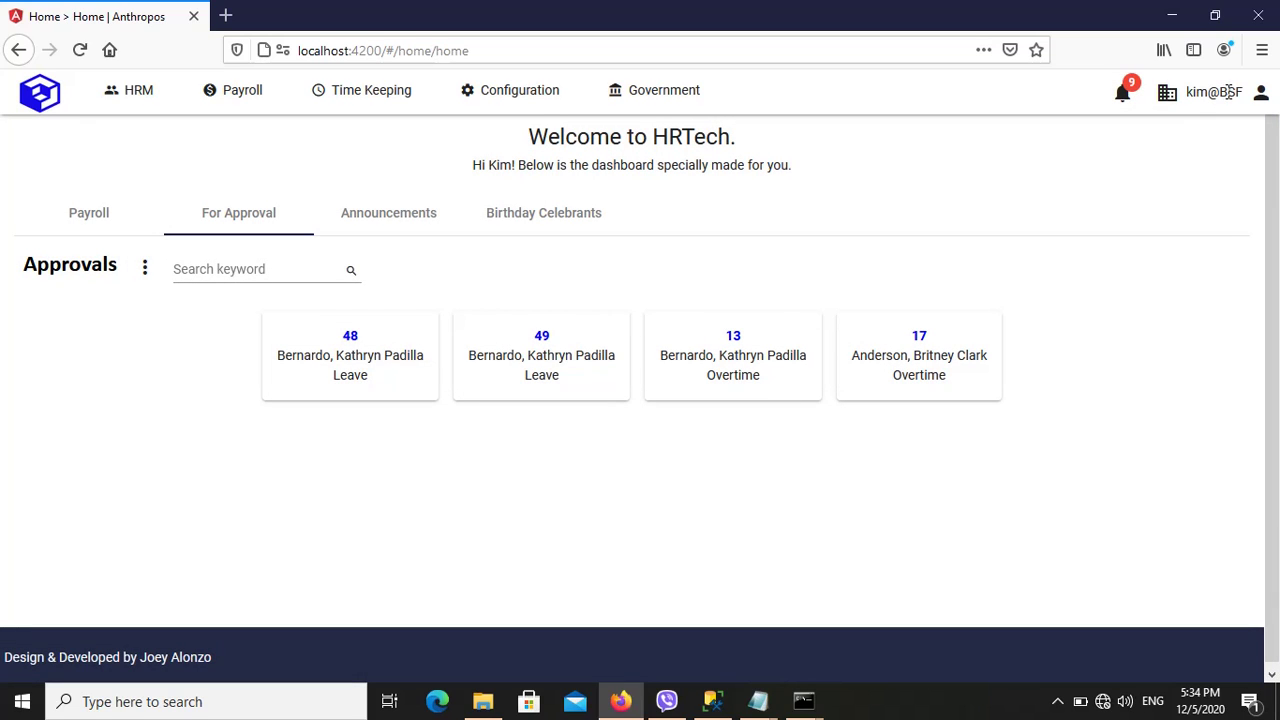
pyautogui.click(1167, 100)
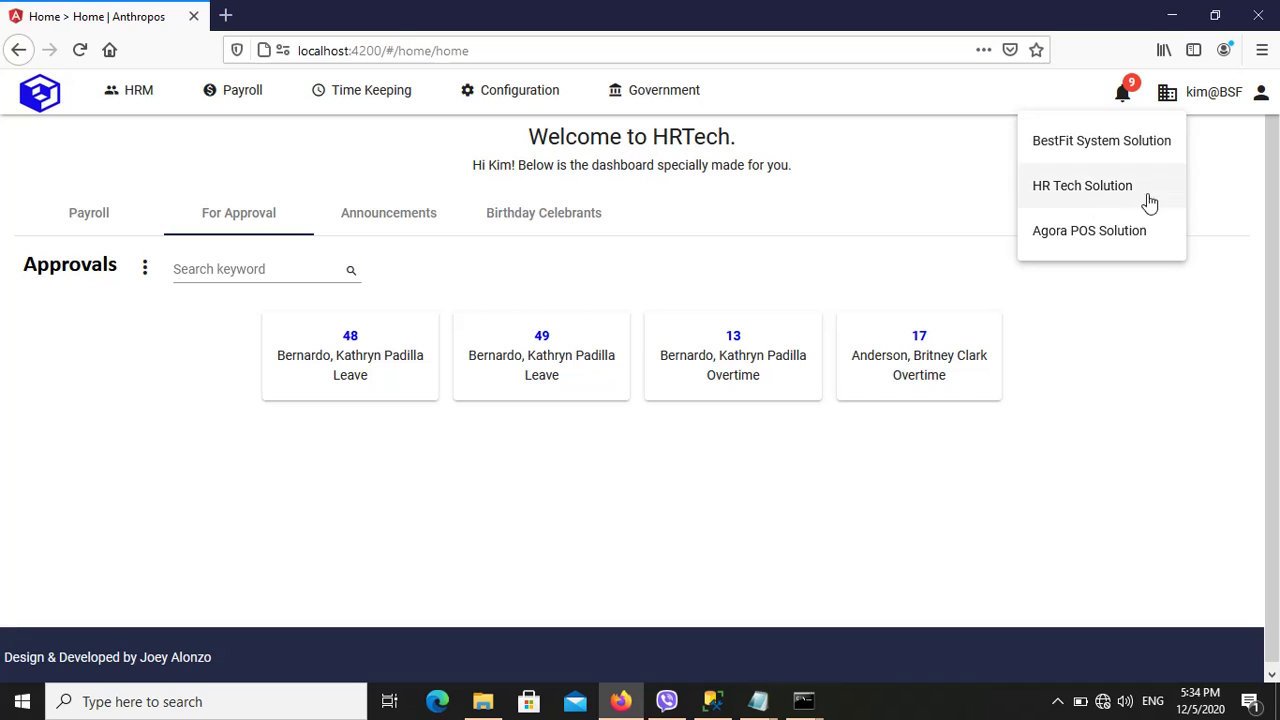
pyautogui.click(1219, 181)
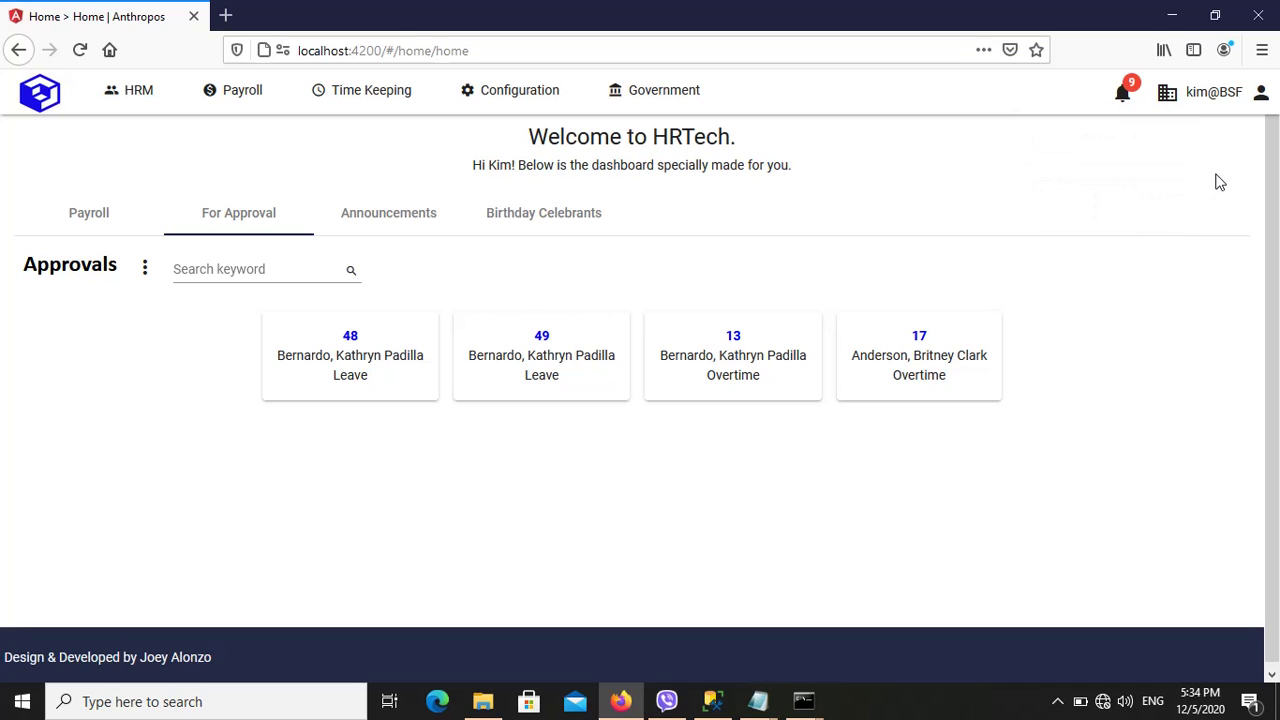
pyautogui.click(136, 100)
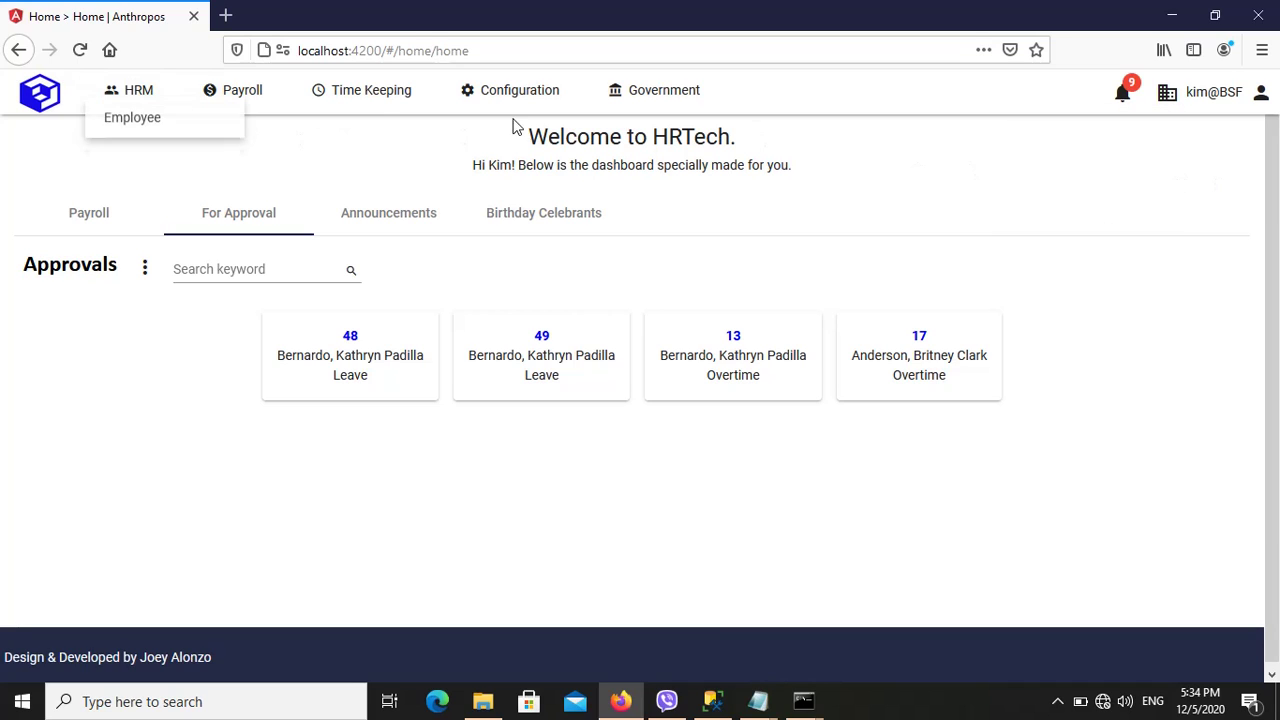
pyautogui.moveTo(143, 104)
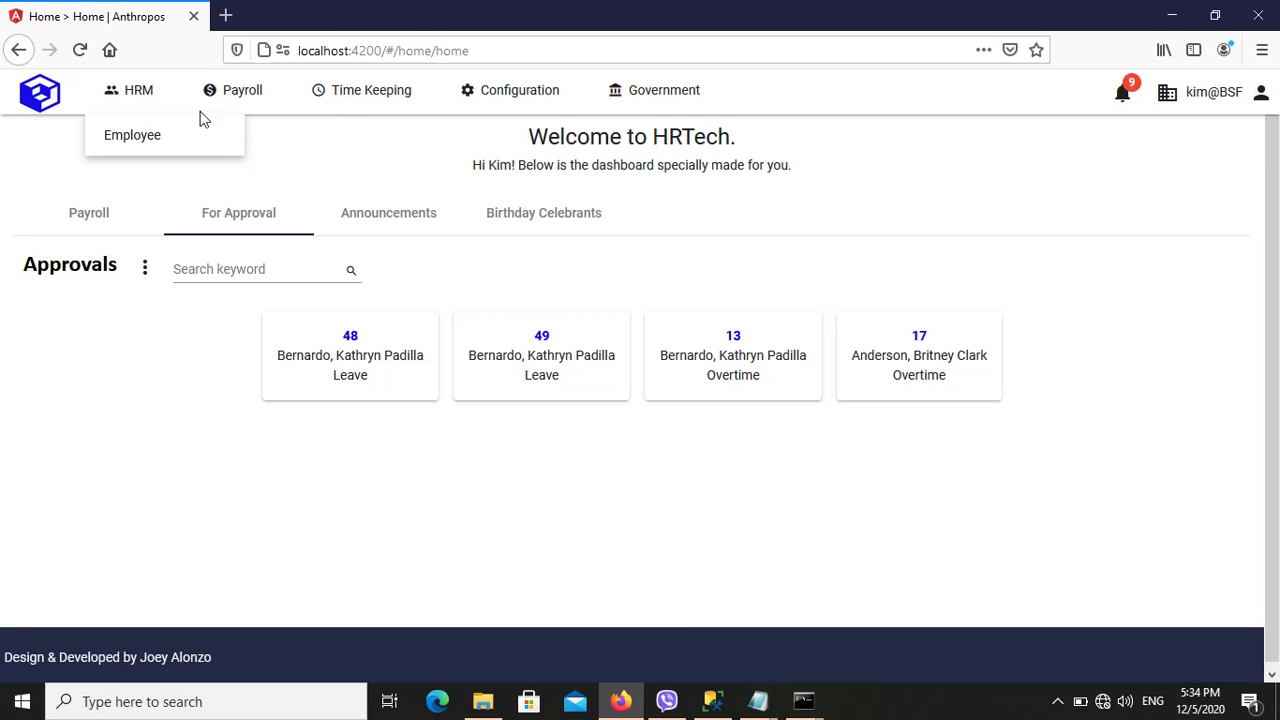
pyautogui.moveTo(374, 107)
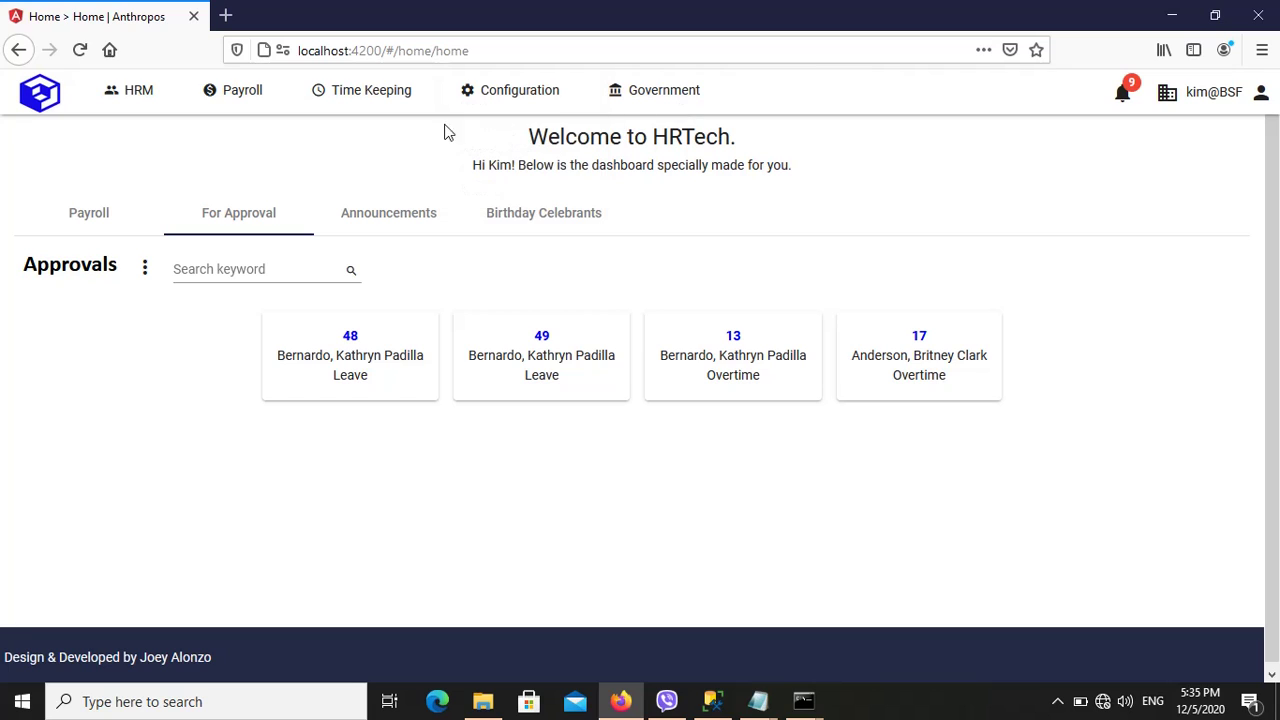
pyautogui.moveTo(248, 108)
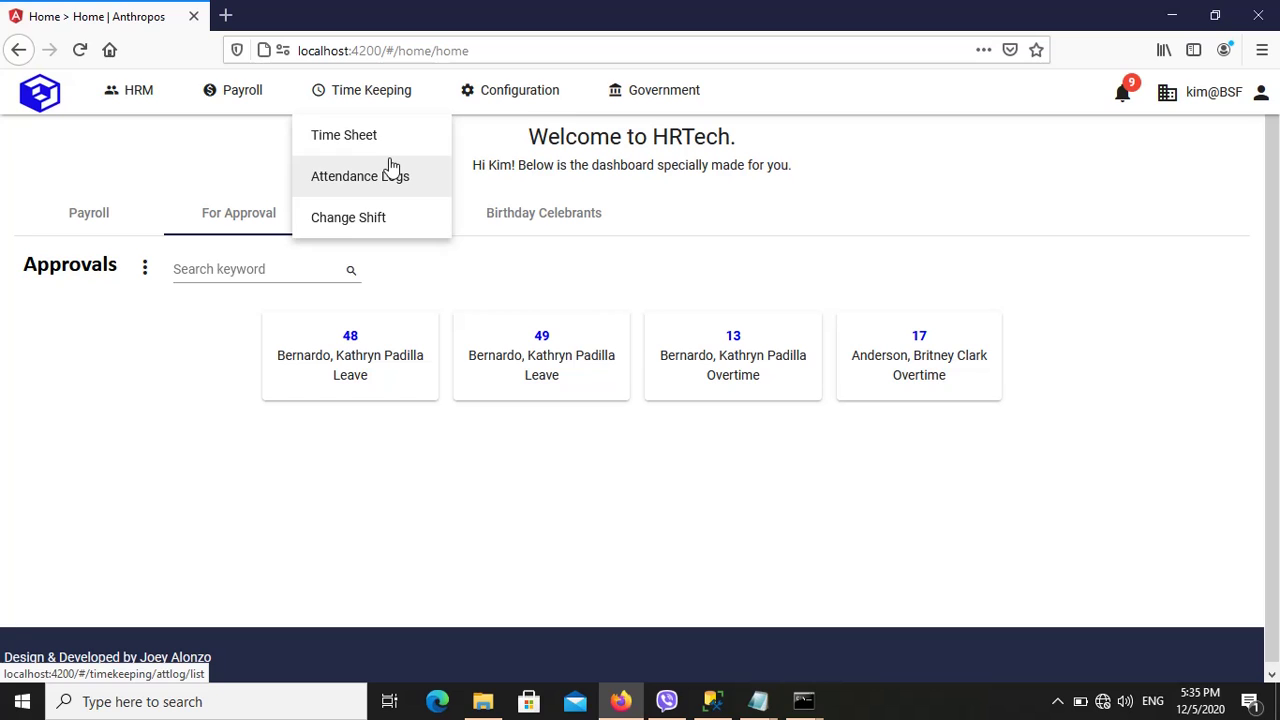
pyautogui.click(222, 92)
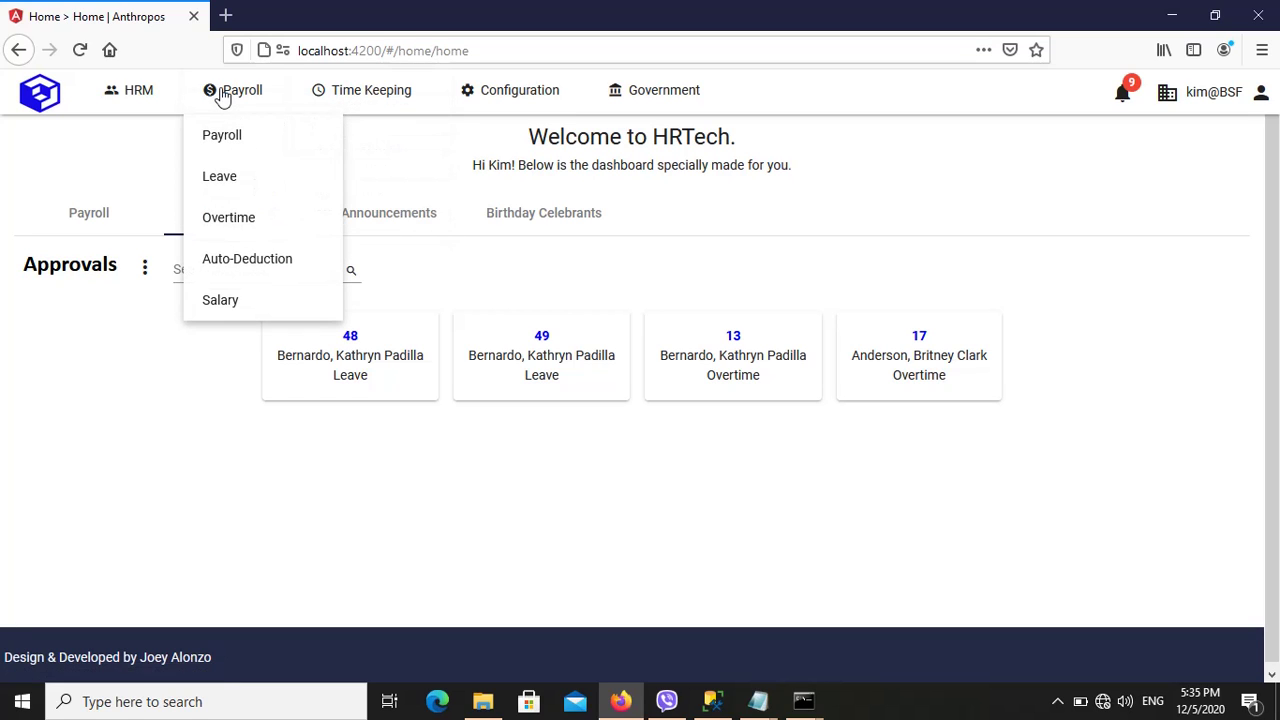
pyautogui.click(132, 110)
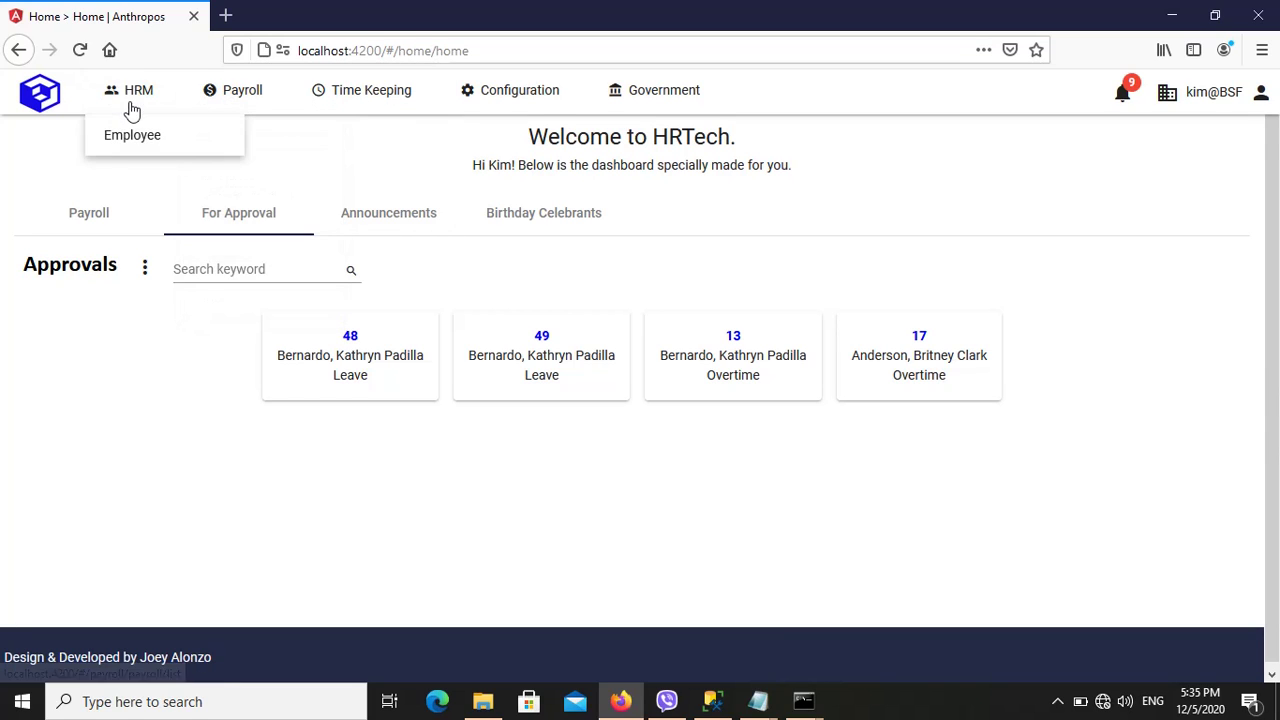
pyautogui.click(190, 108)
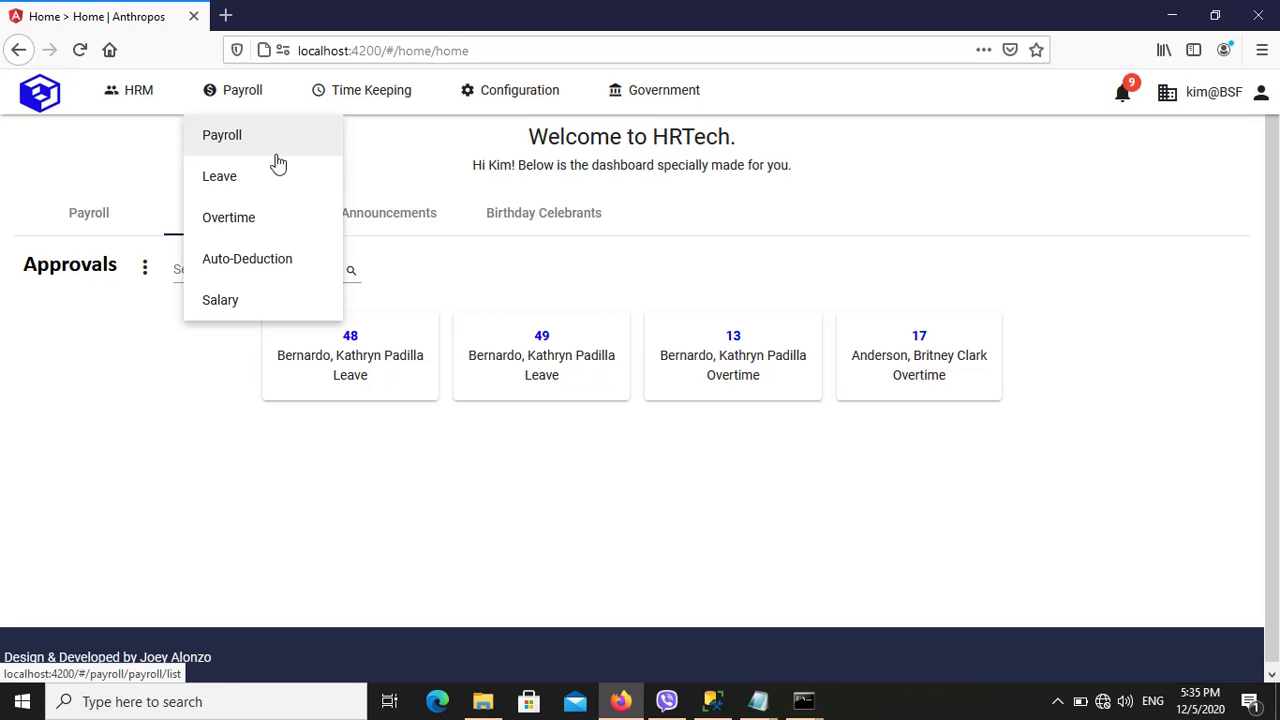
pyautogui.click(374, 108)
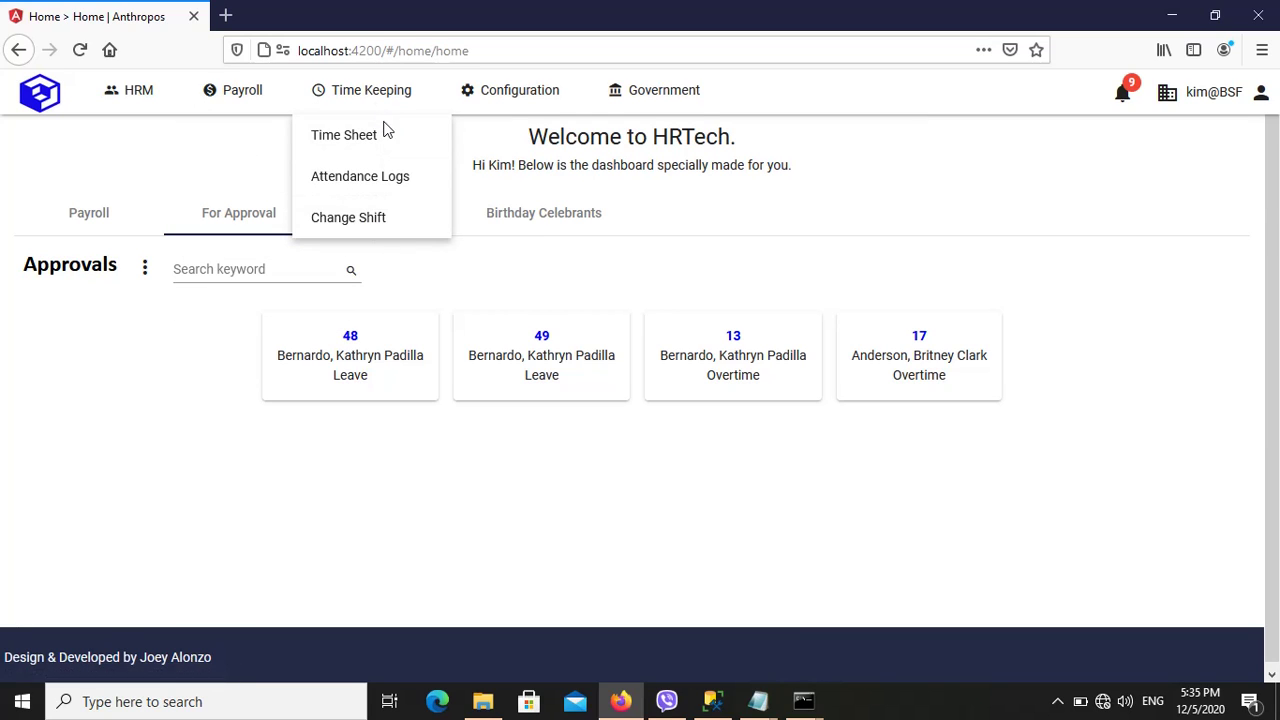
pyautogui.click(517, 263)
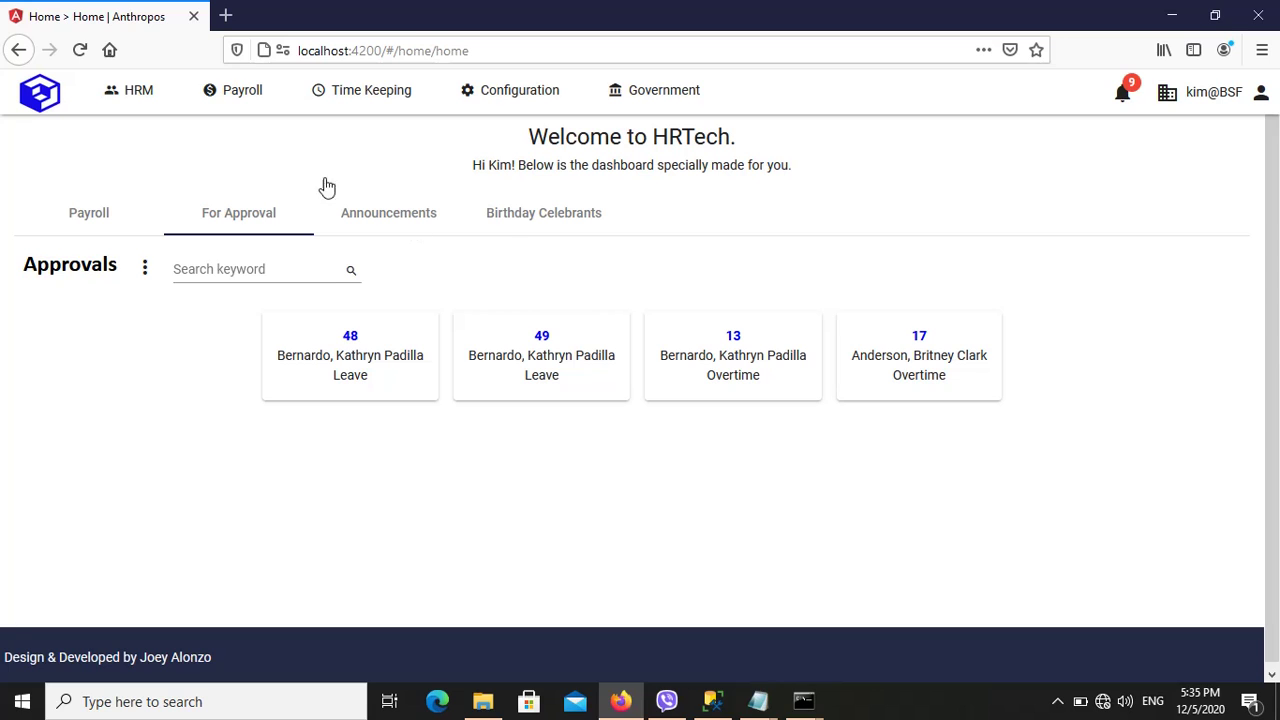
# - Open the list of employee leaves in the Payroll module
pyautogui.click(222, 97)
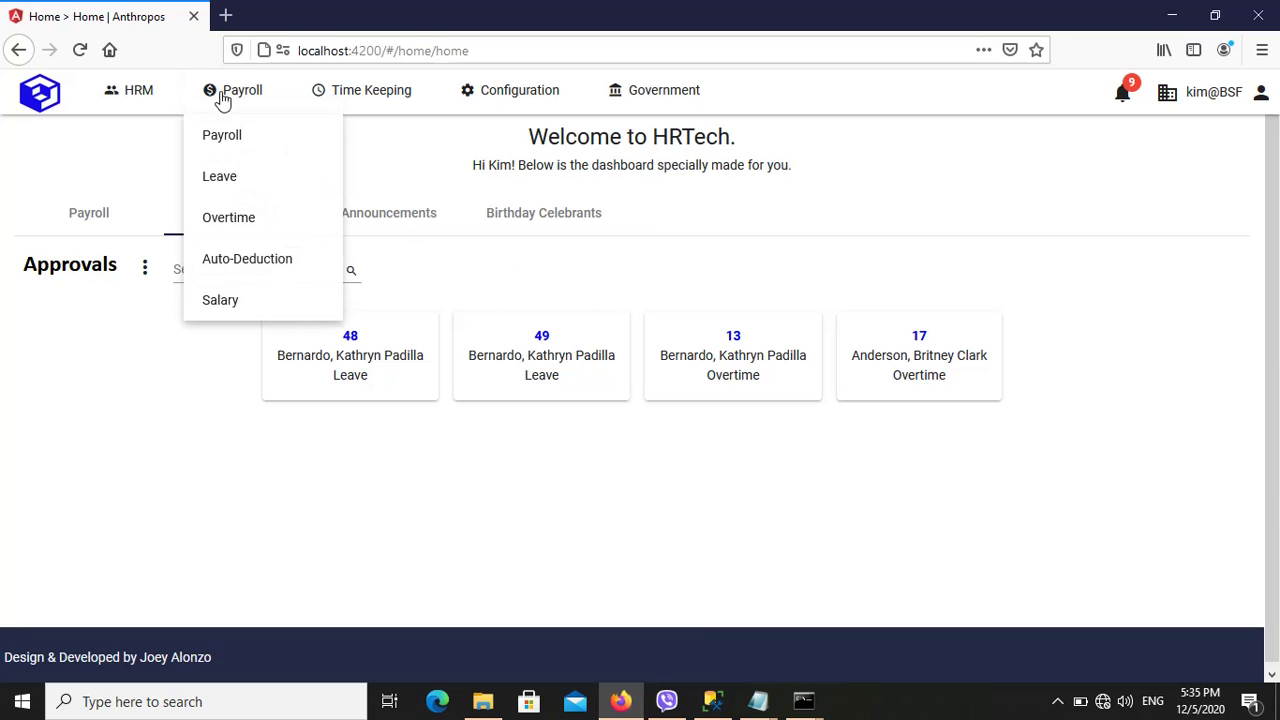
pyautogui.click(247, 179)
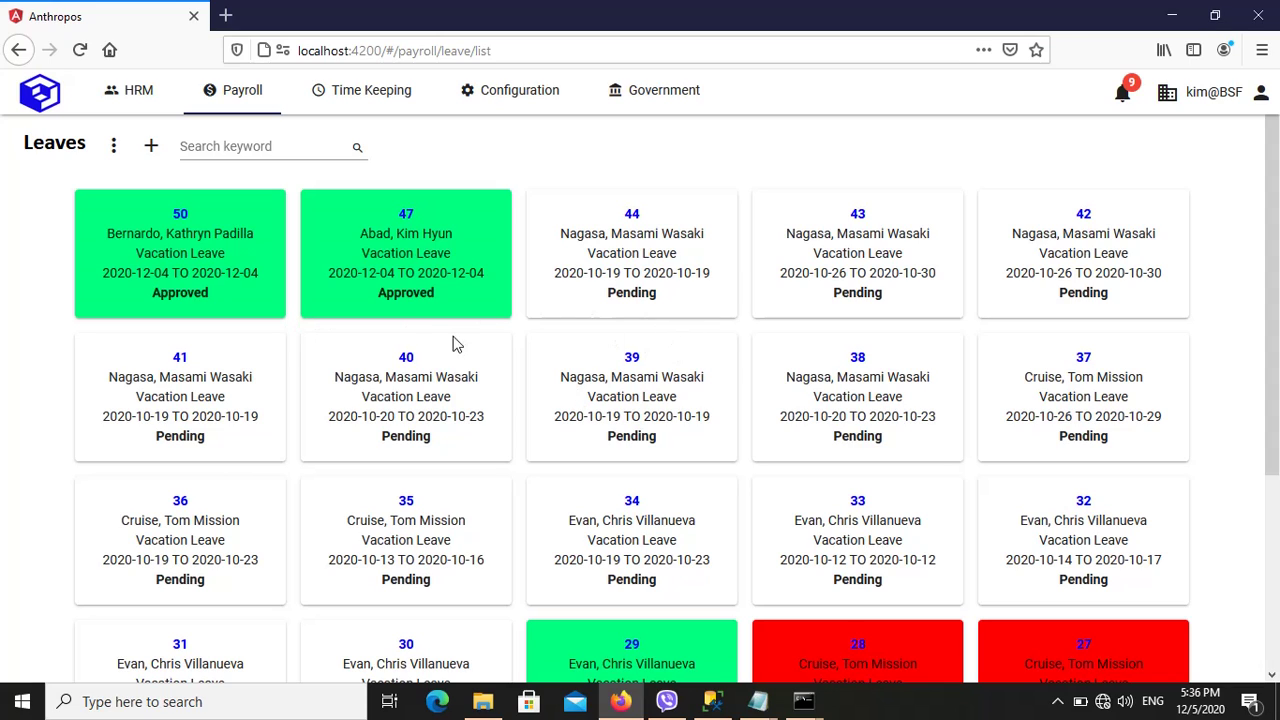
# - View the details of leave record 50 and the blank form for adding a leave, returning to the leave list without saving
pyautogui.click(181, 216)
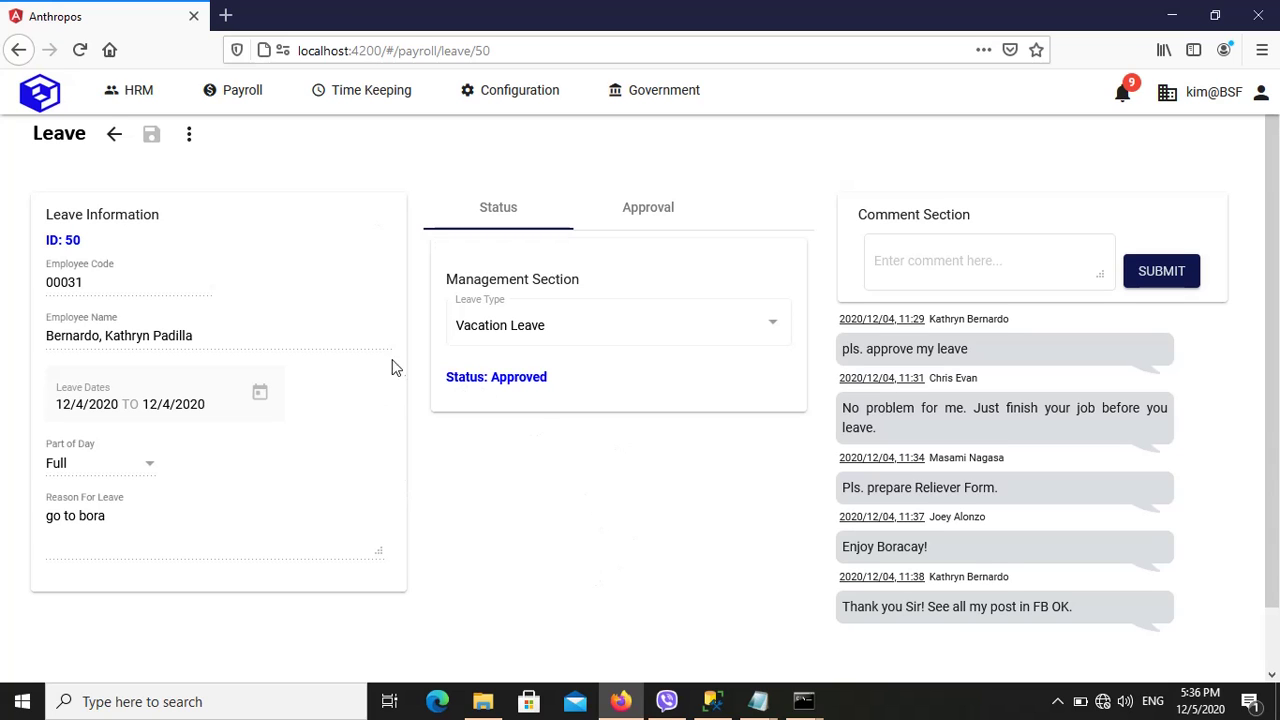
pyautogui.click(113, 138)
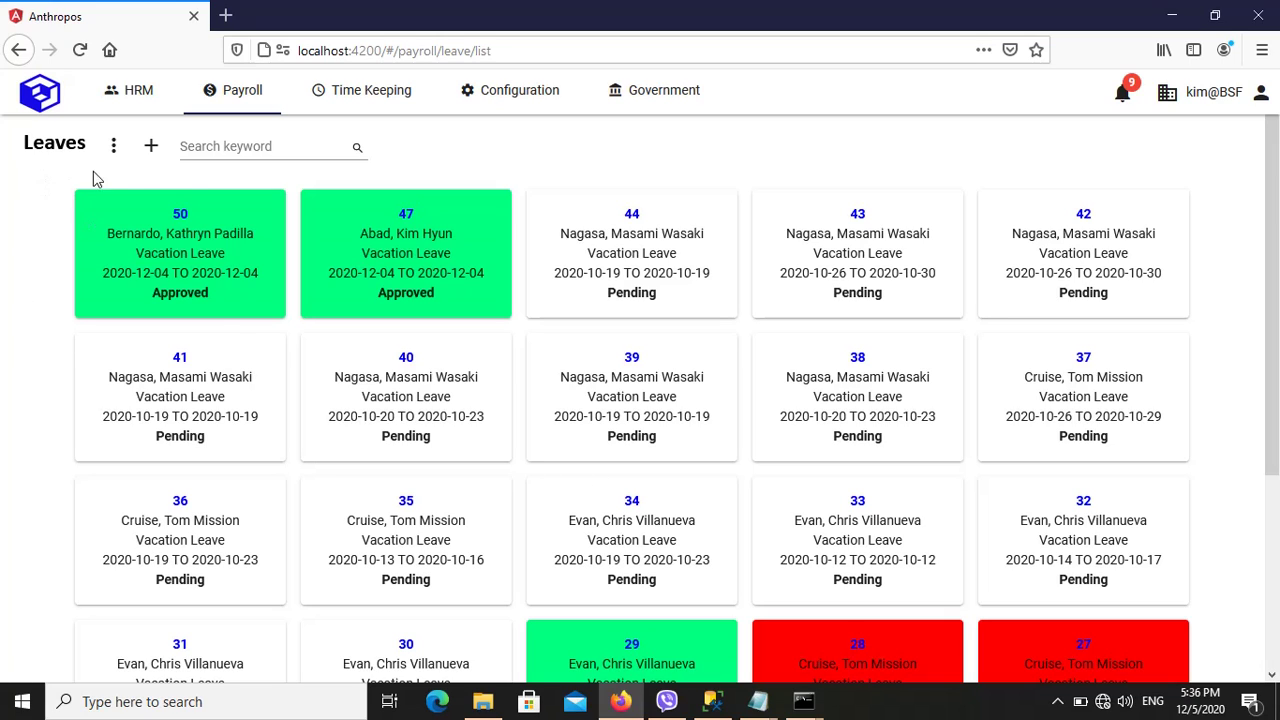
pyautogui.click(151, 150)
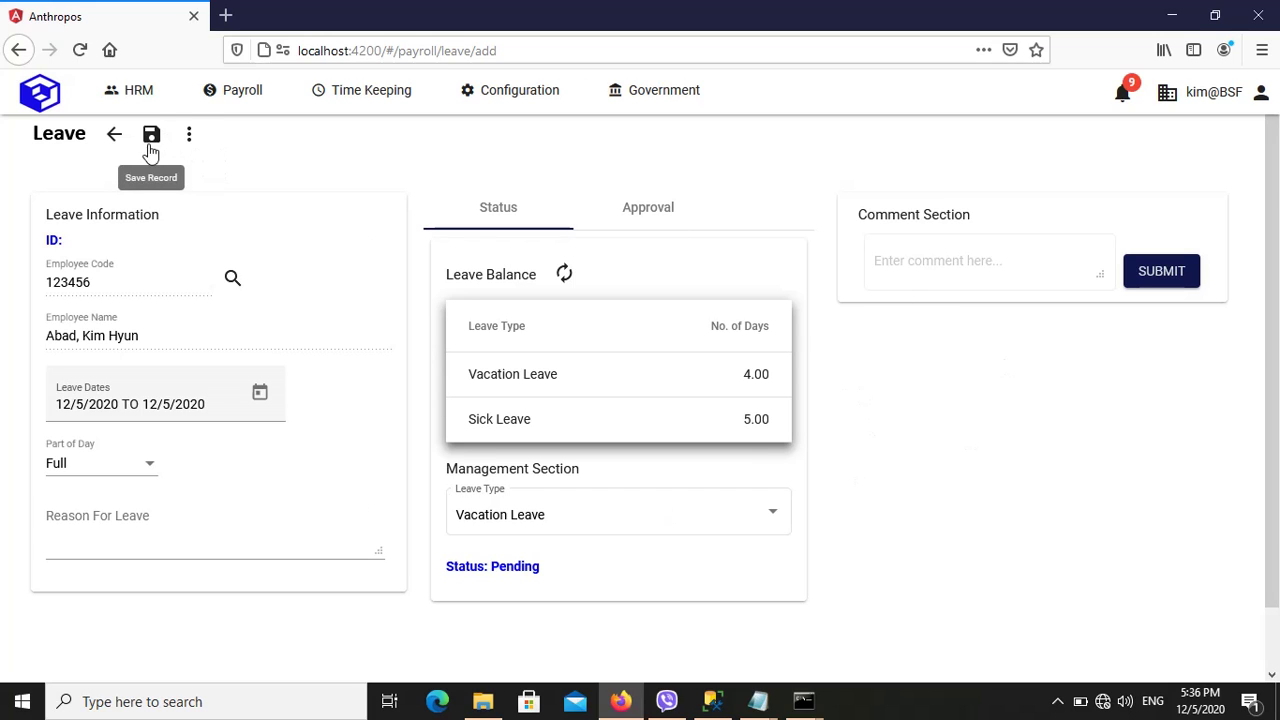
pyautogui.click(114, 134)
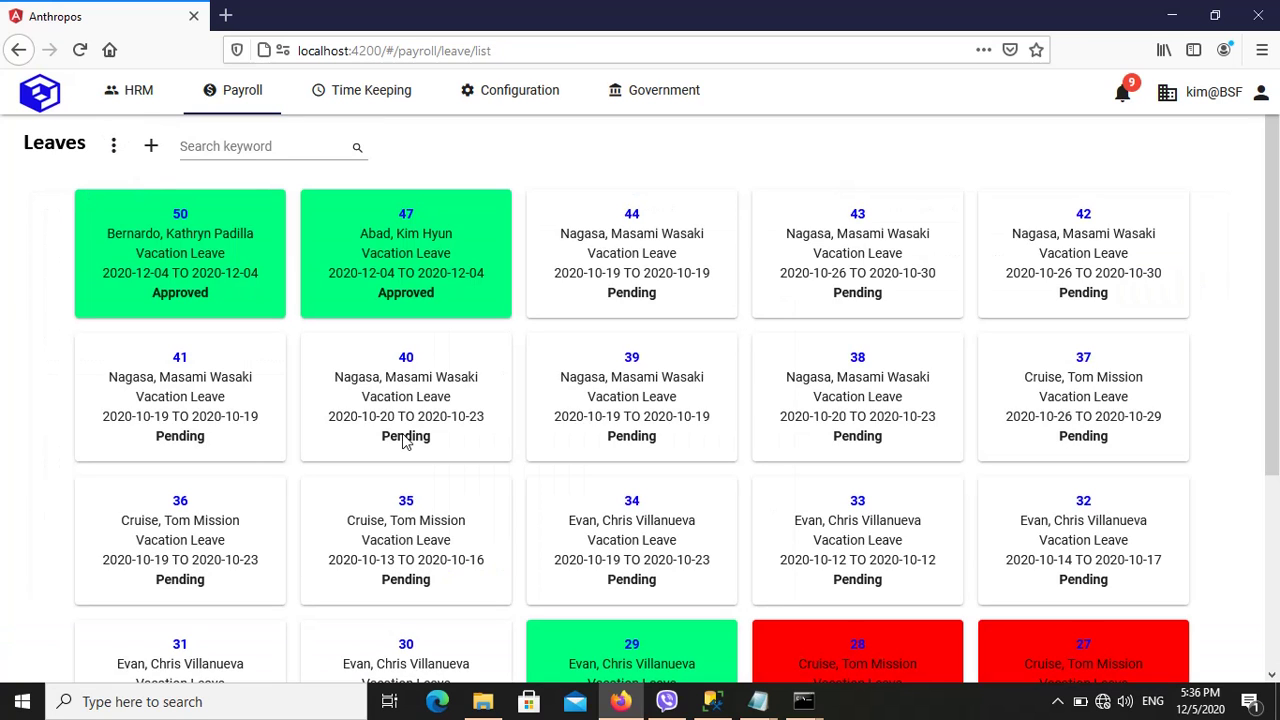
# - Open the employee list in the HRM module and look through the active employees
pyautogui.click(122, 105)
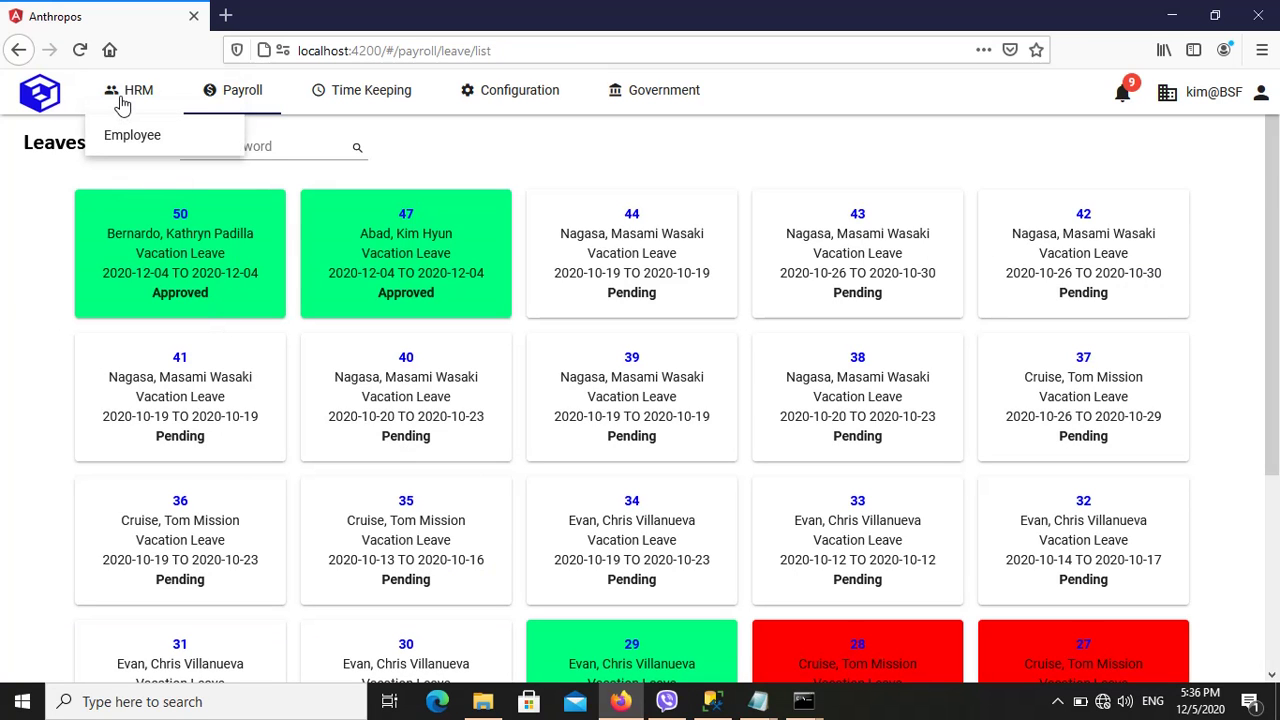
pyautogui.click(139, 146)
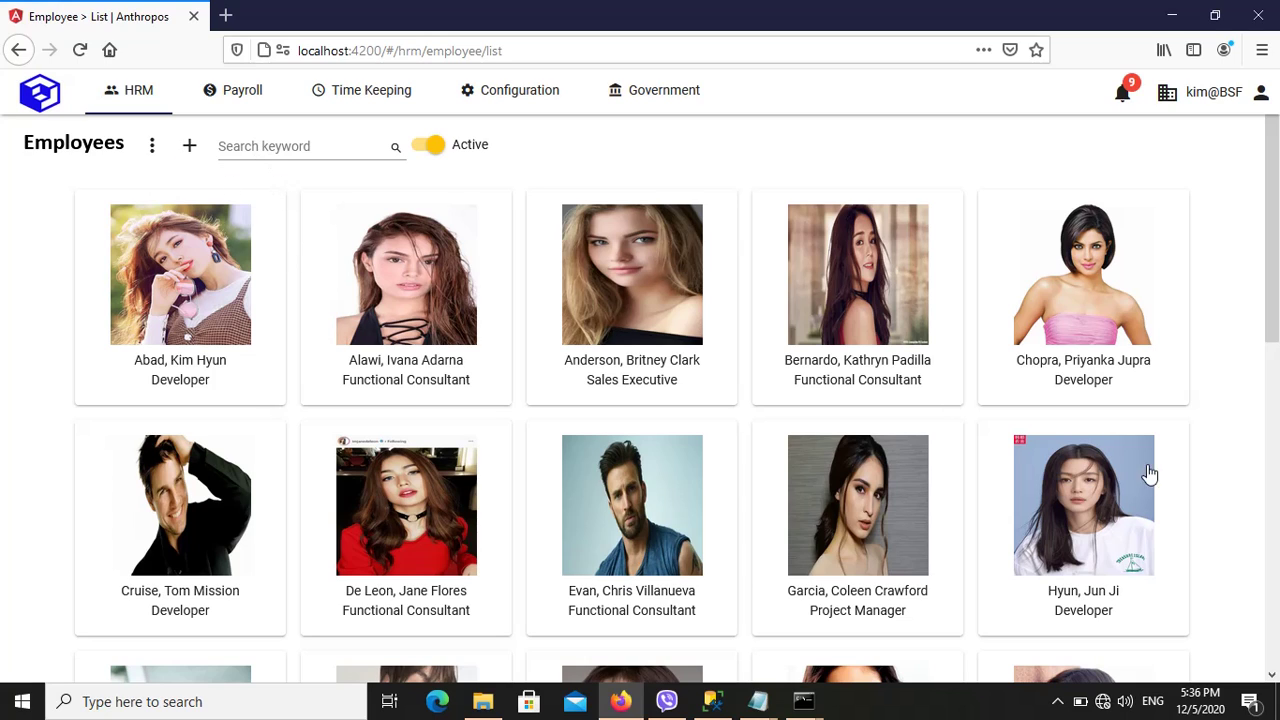
pyautogui.moveTo(1271, 288); pyautogui.dragTo(1262, 234)
# - Search the employee list by an employee's first name and check the name on the matching card
pyautogui.click(280, 146)
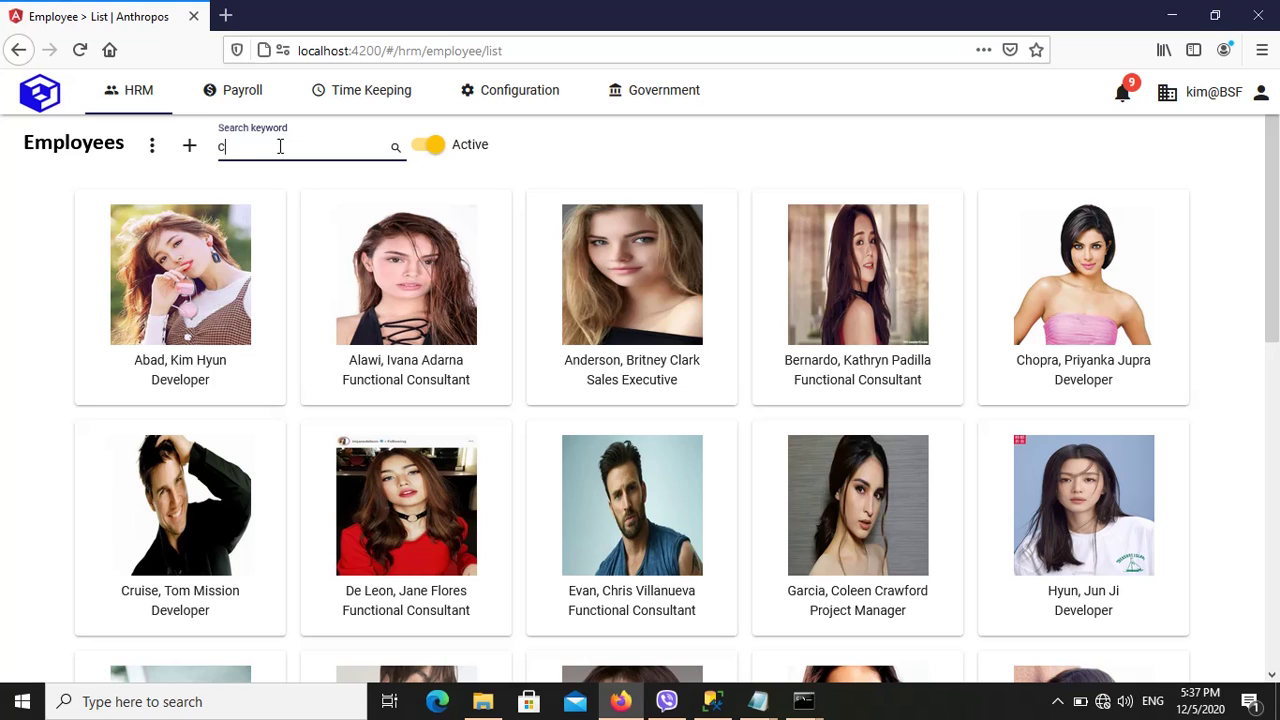
pyautogui.write('oleen')
pyautogui.click(395, 152)
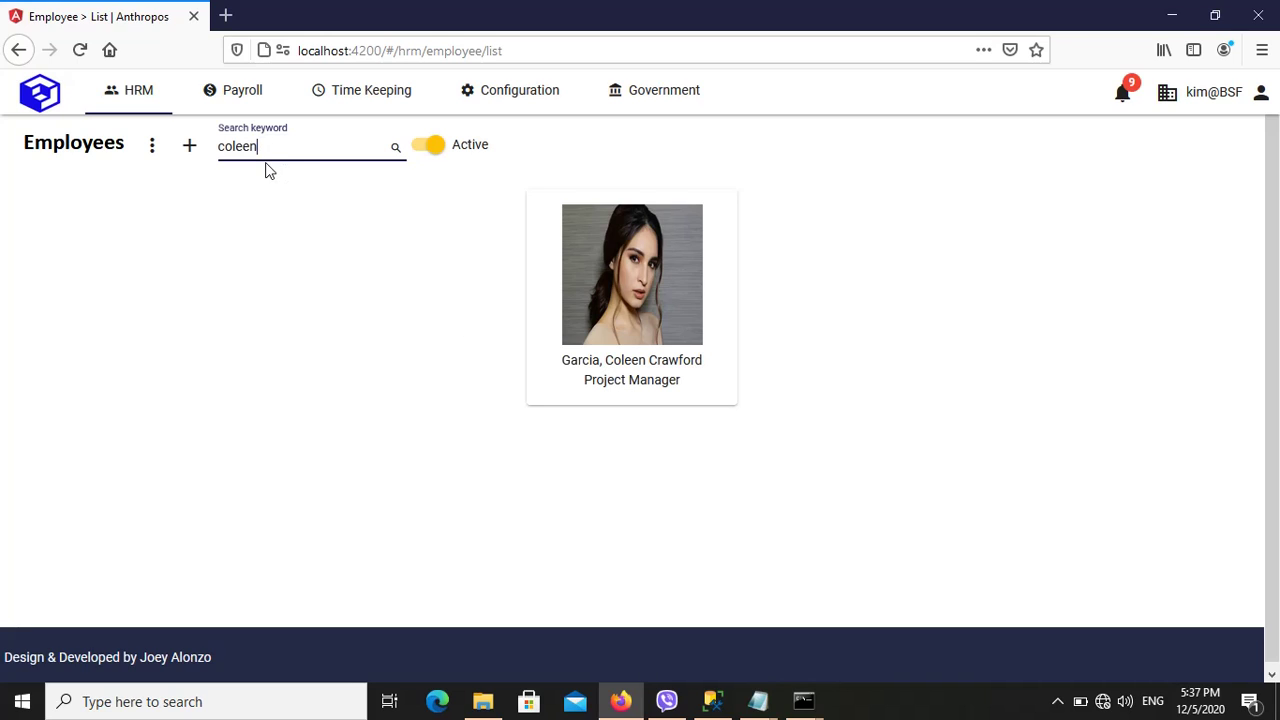
pyautogui.click(603, 357)
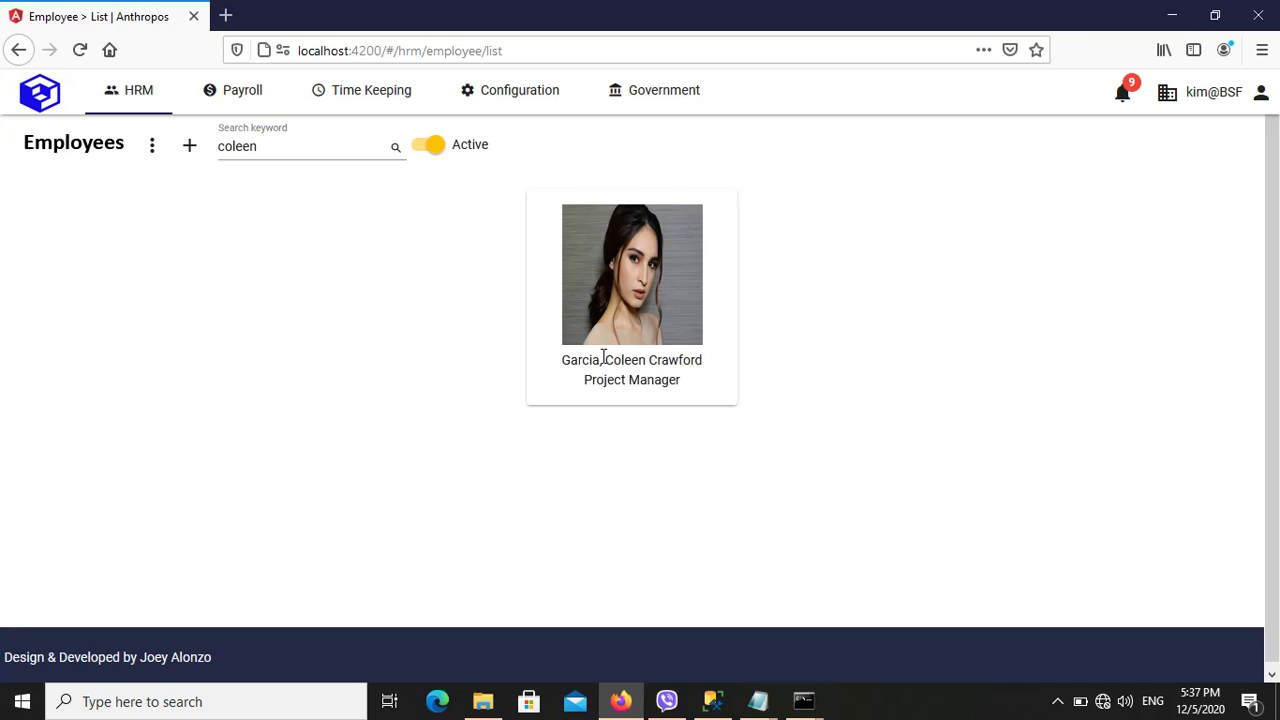
pyautogui.moveTo(603, 357); pyautogui.dragTo(646, 366)
# - Clear the employee search keyword to list everyone, and view the inactive employees before switching back to the active ones
pyautogui.click(280, 148)
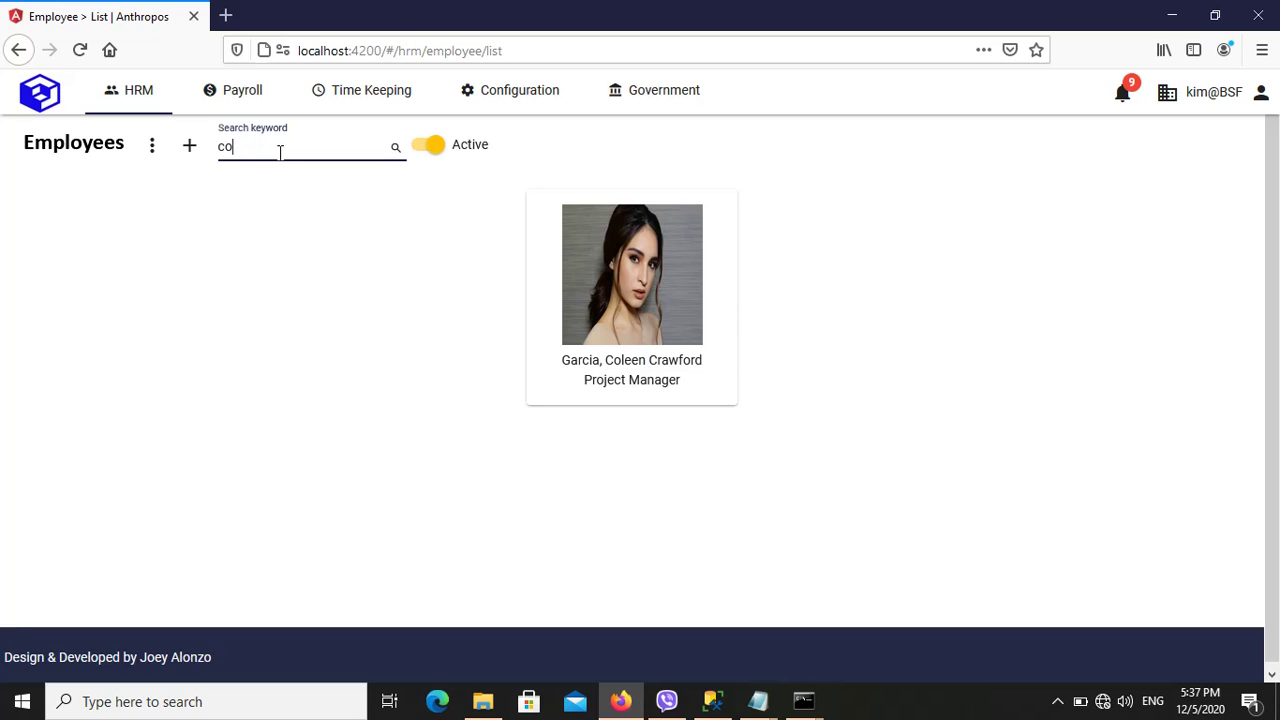
pyautogui.press('BackSpace')
pyautogui.press('BackSpace')
pyautogui.click(395, 147)
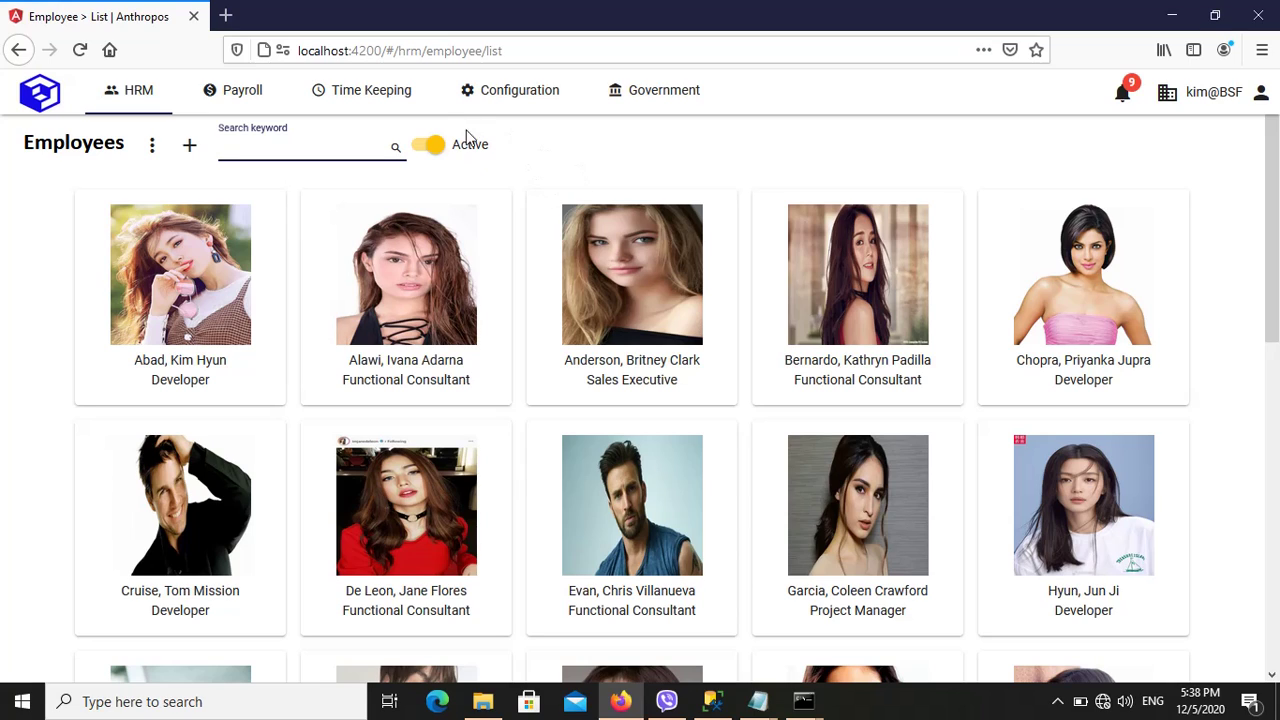
pyautogui.click(418, 150)
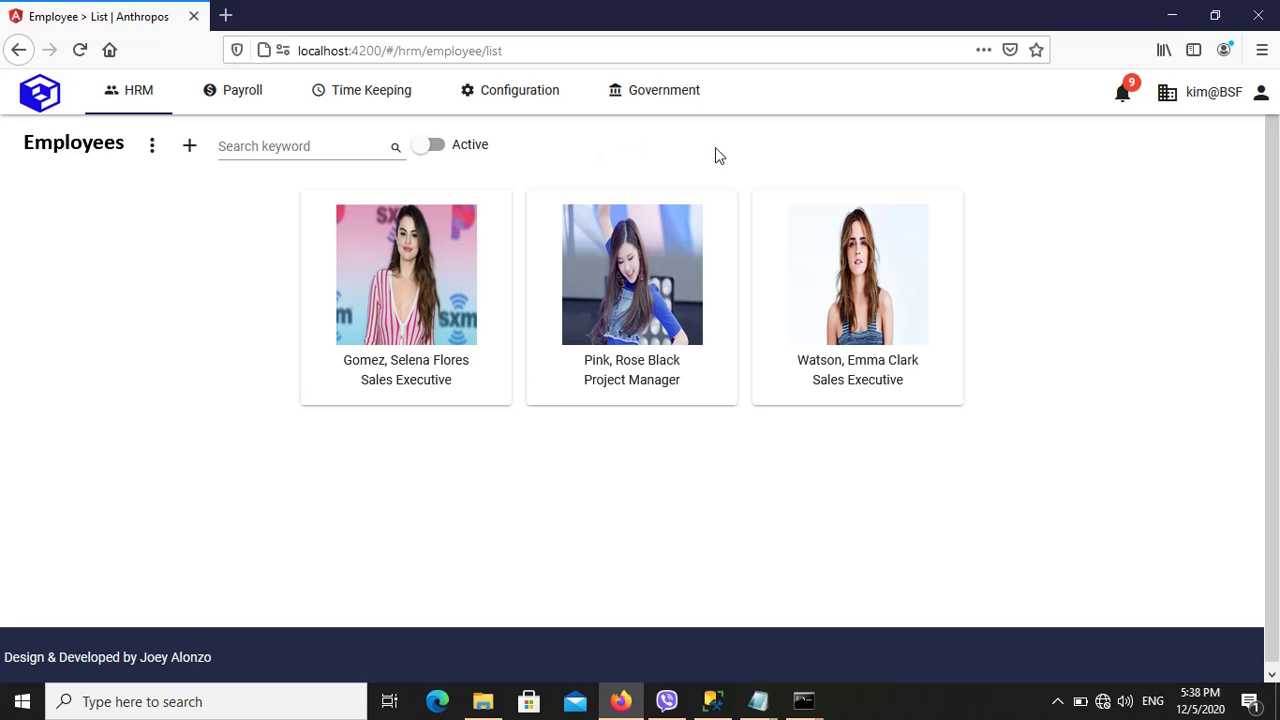
pyautogui.click(440, 147)
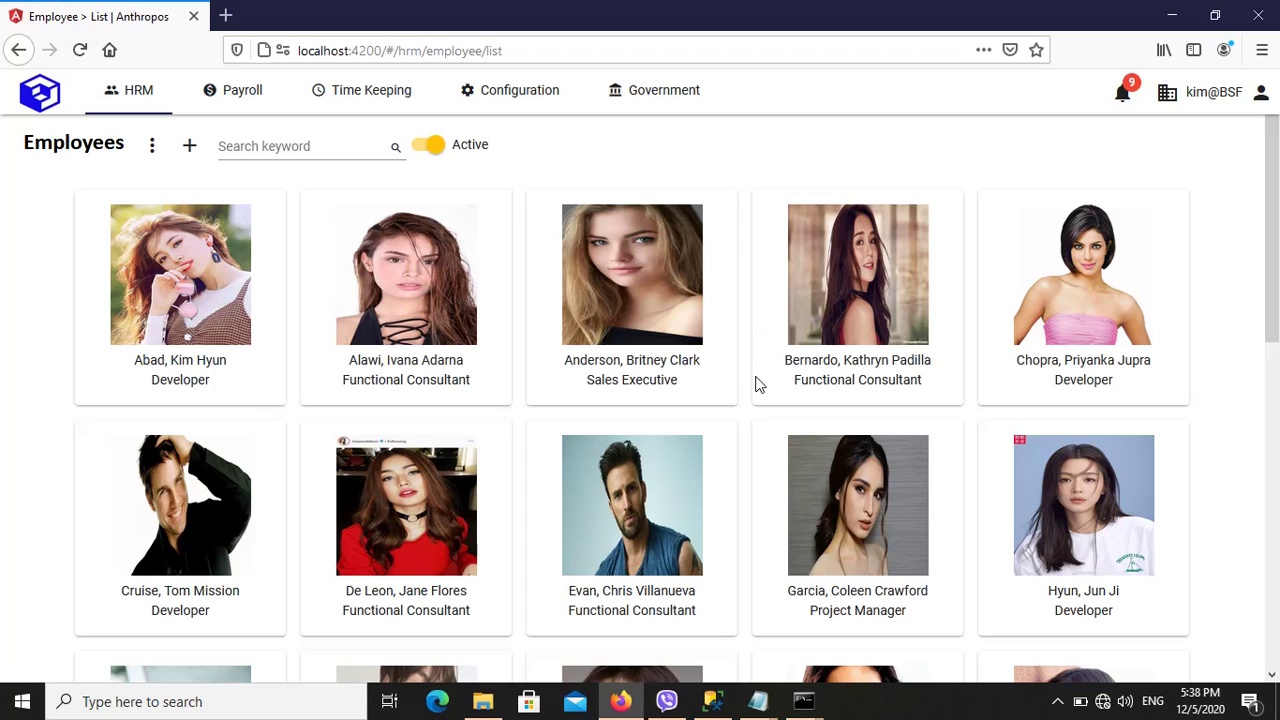
# - Open the SSS Loan record with deduction ID 1 from the Payroll module's auto-deduction list
pyautogui.click(235, 108)
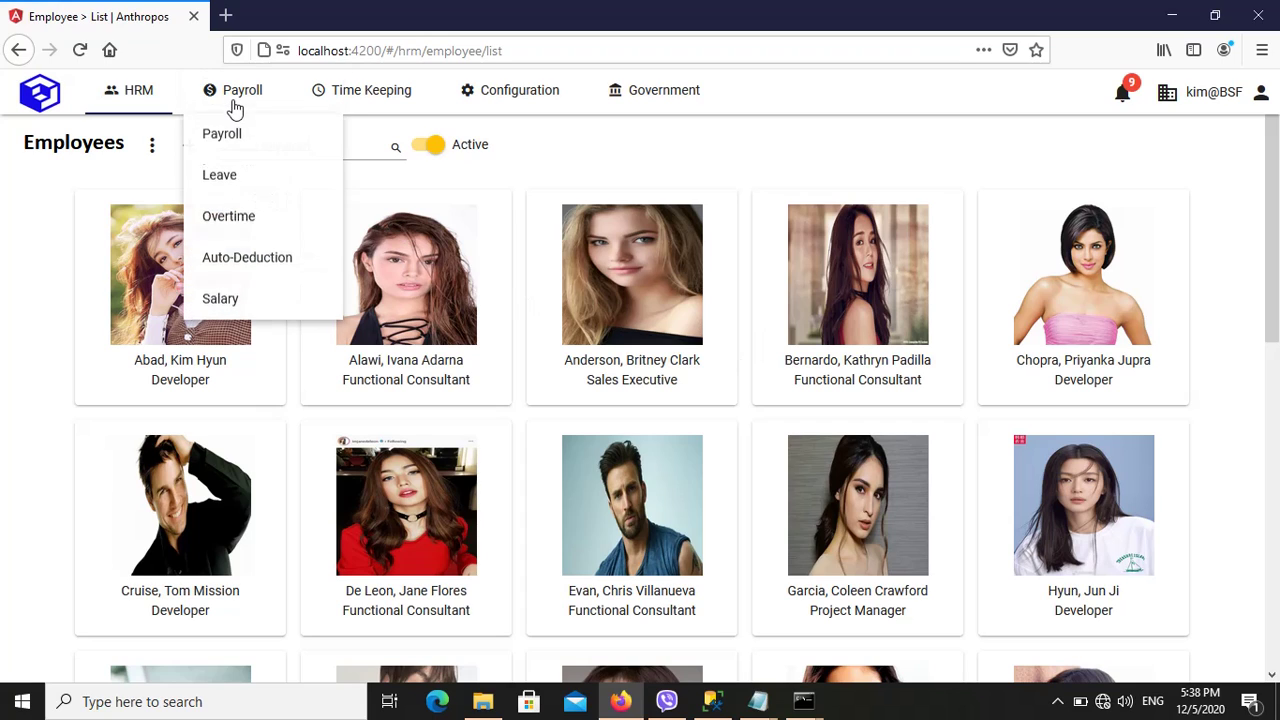
pyautogui.click(262, 266)
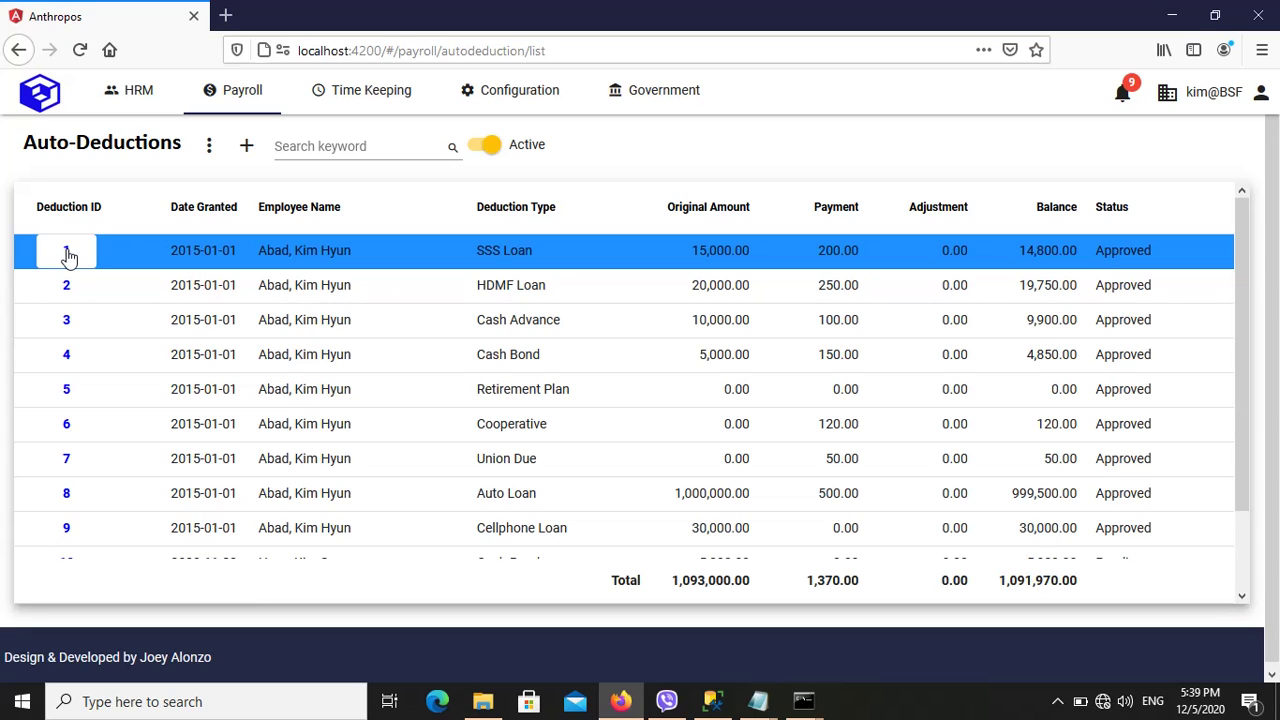
pyautogui.click(67, 252)
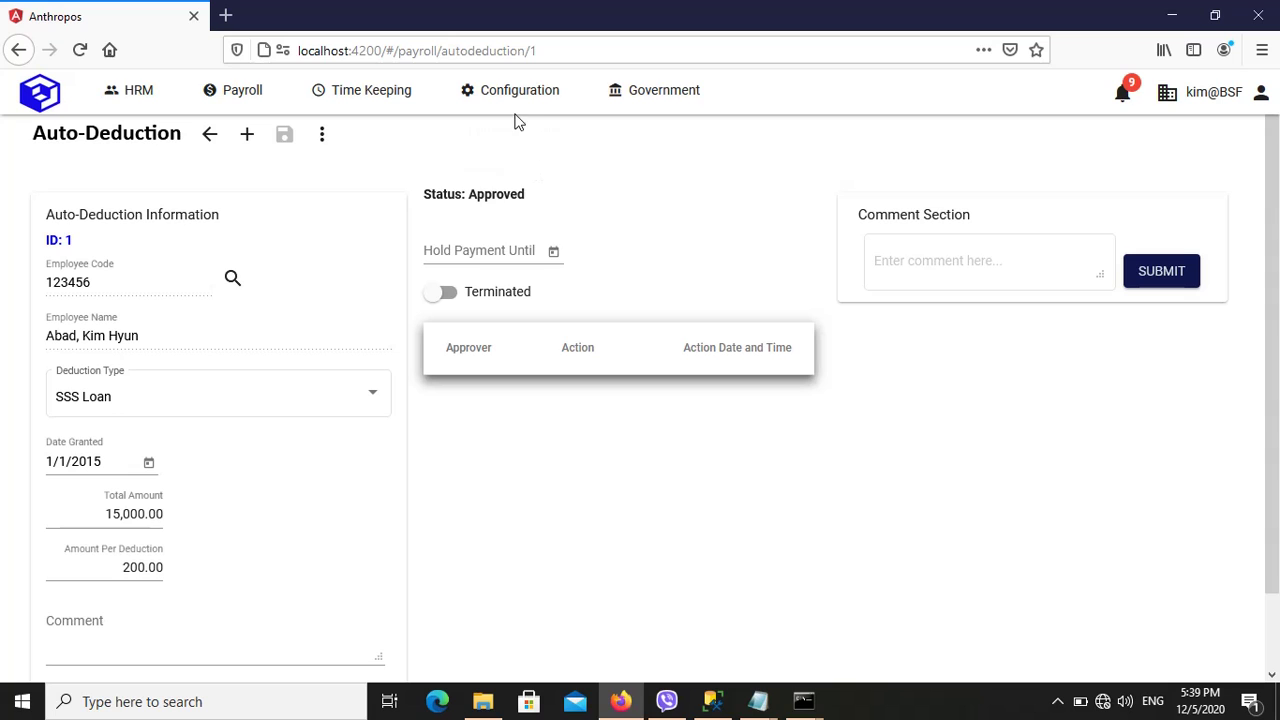
# - View the available configuration settings and open the list of work groups
pyautogui.moveTo(515, 110)
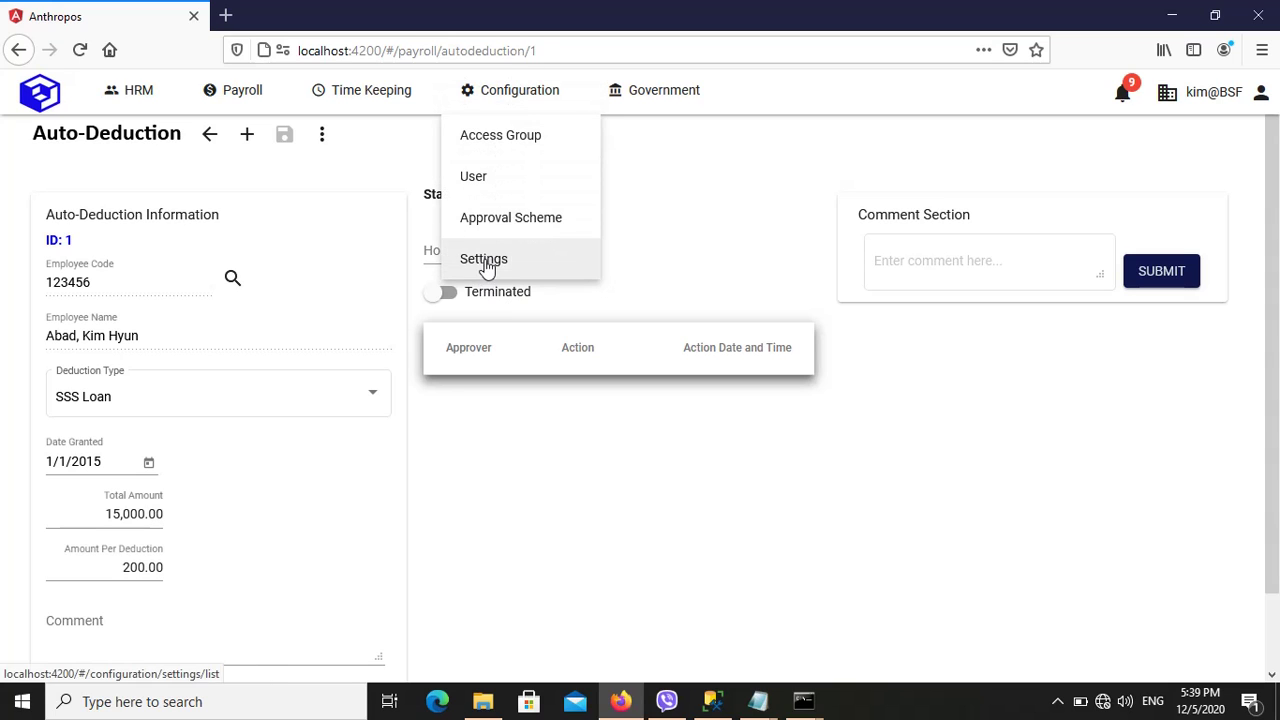
pyautogui.click(486, 268)
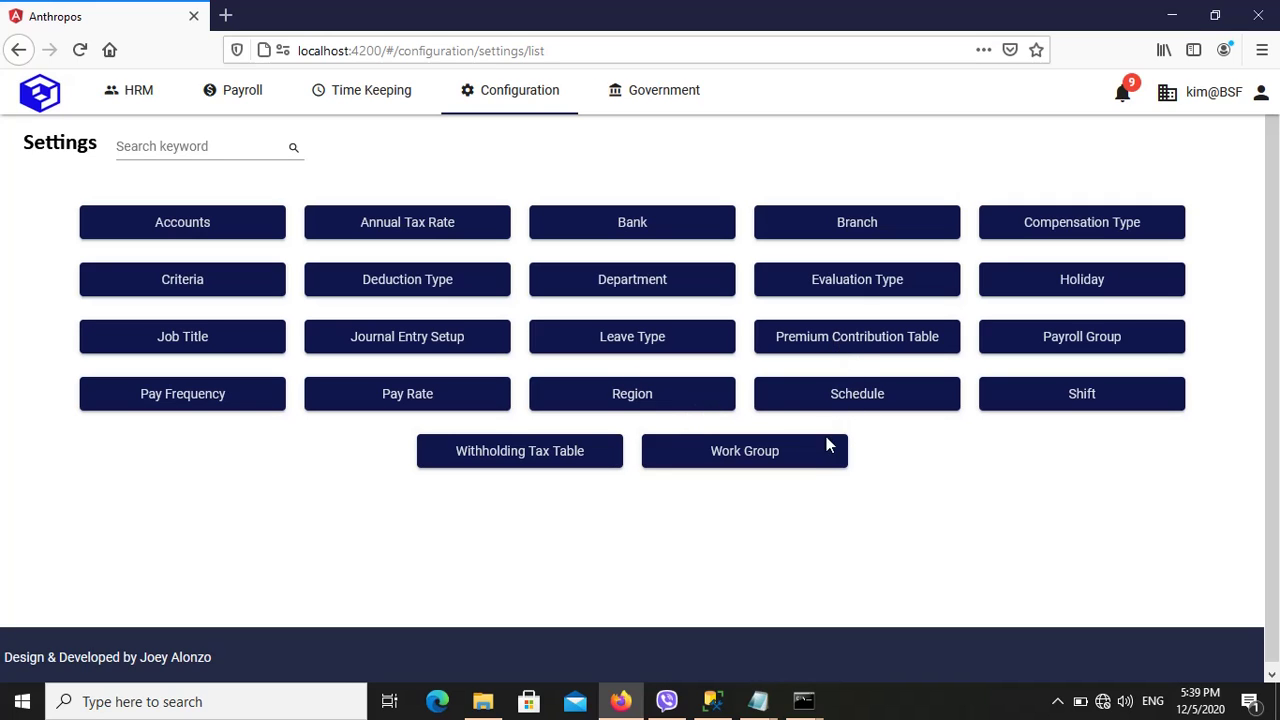
pyautogui.click(805, 463)
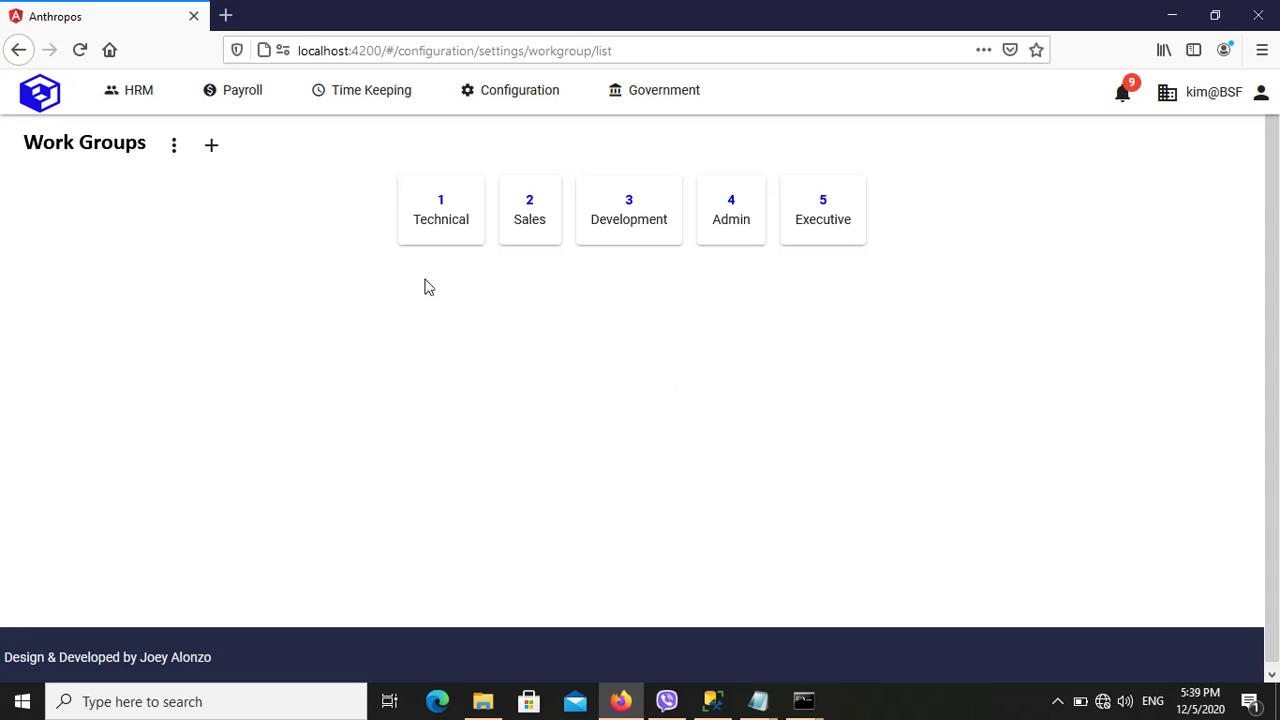
pyautogui.click(505, 100)
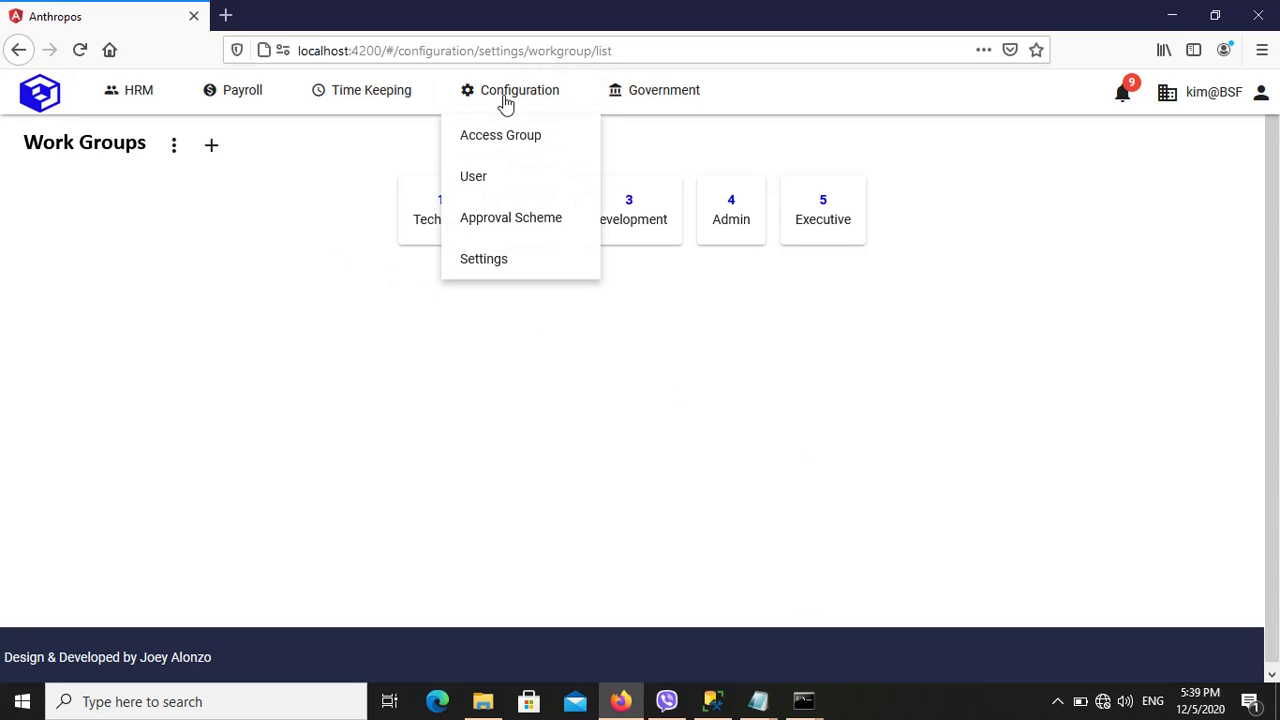
pyautogui.click(515, 270)
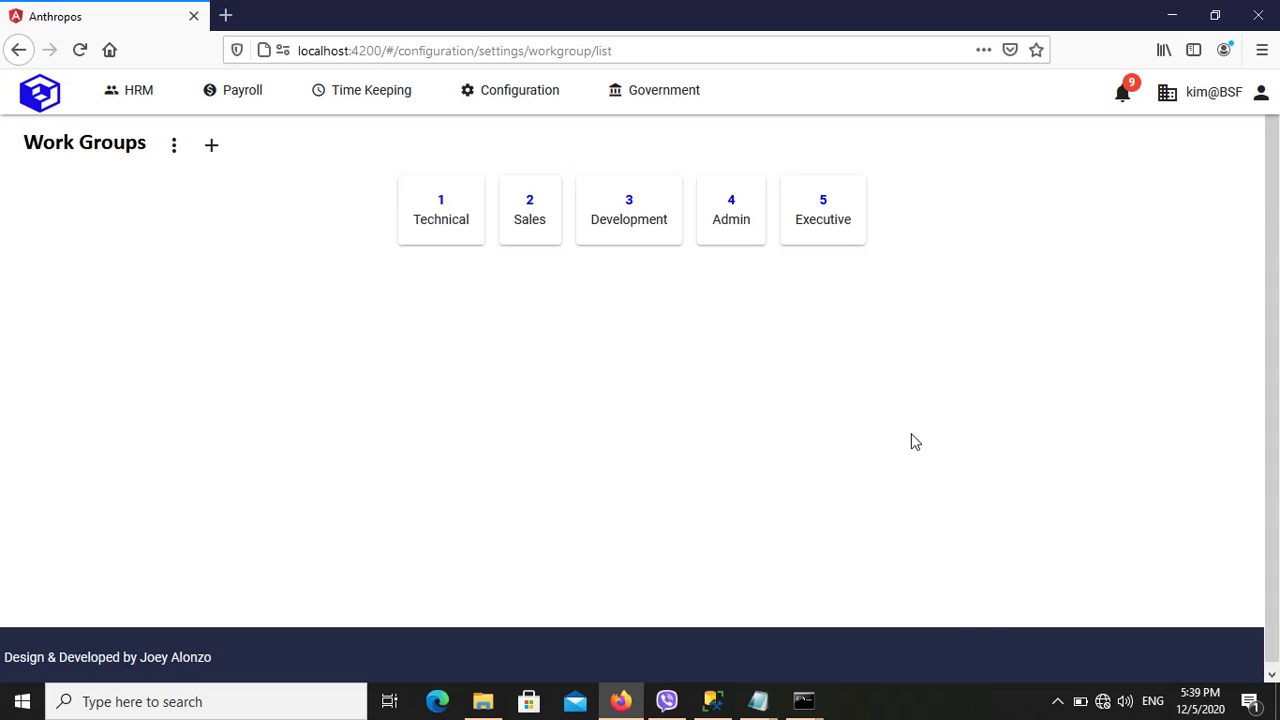
pyautogui.click(1058, 701)
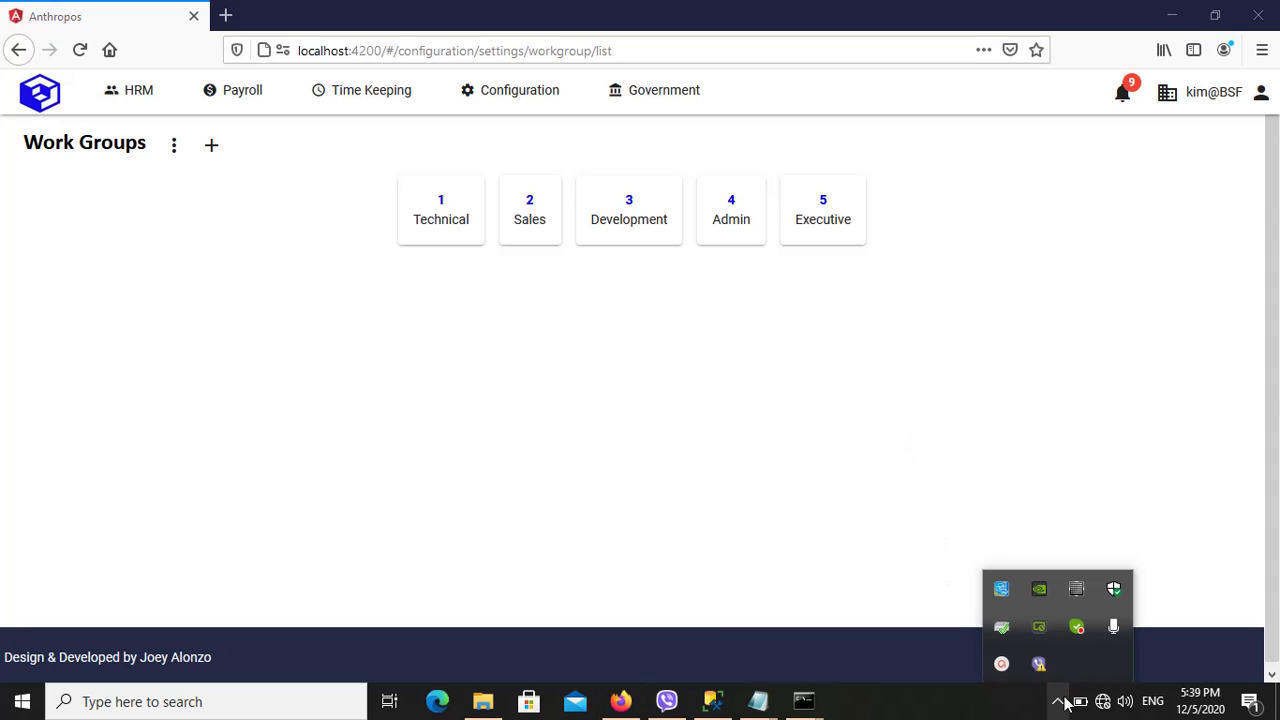